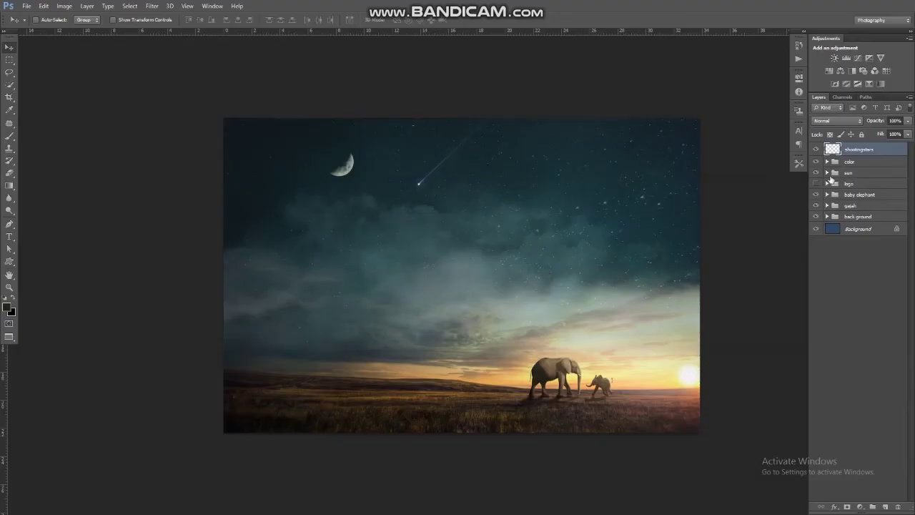
Make the S logo group visible and flatten the composite into a single Background layer
left_click(817, 185)
key("ctrl+shift+e")
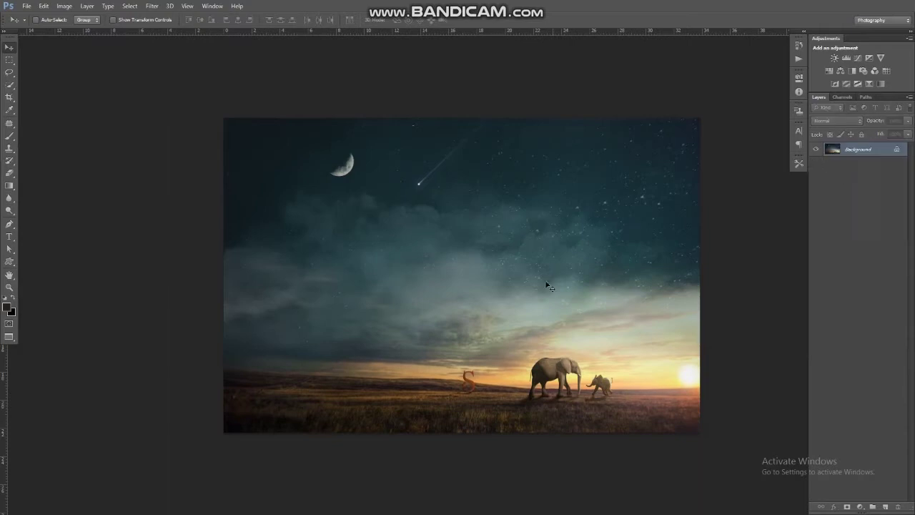
Reduce the image size and return to full-screen view
key("shift+f")
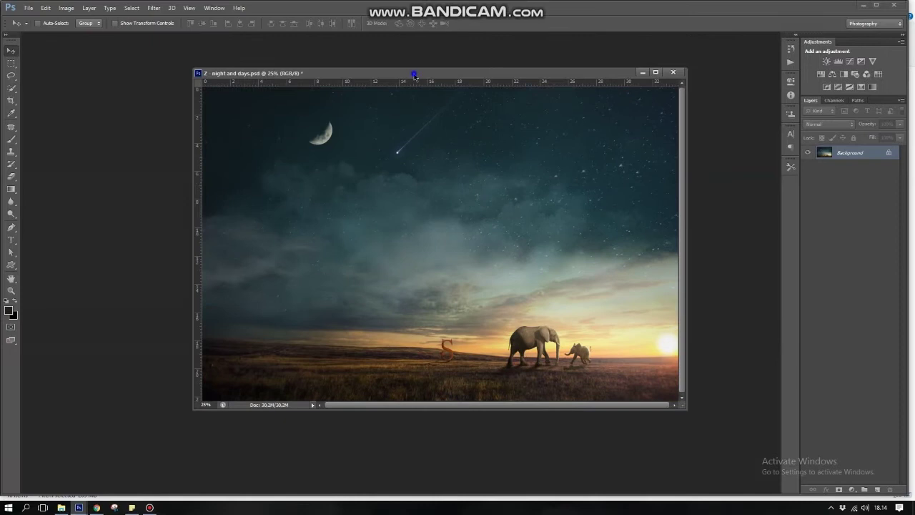
key("ctrl+alt+i")
key("Return")
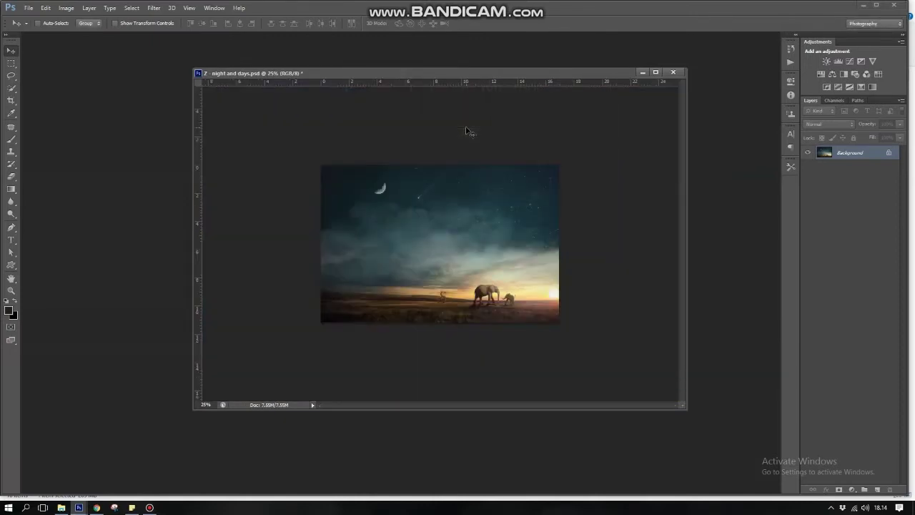
key("f")
Lasso two sky regions from the Background and copy each onto its own new layer
left_click_drag(488, 264, 459, 235)
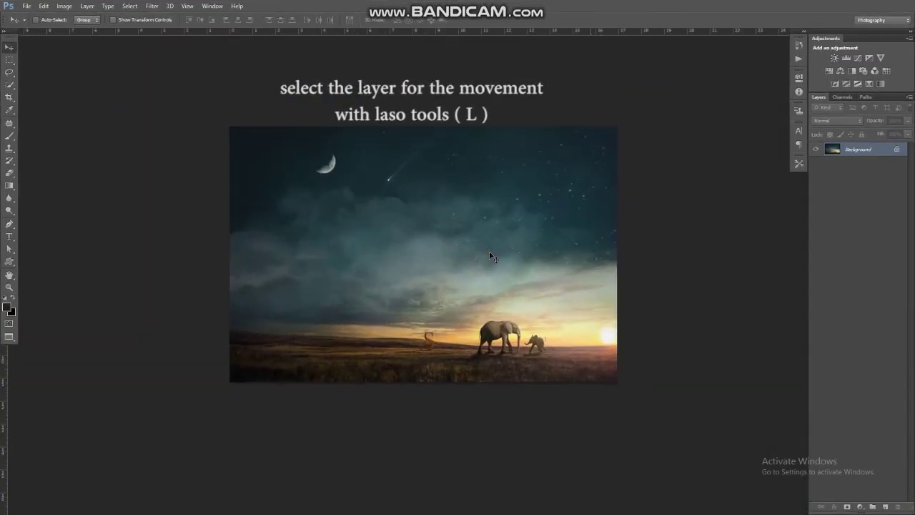
key("l")
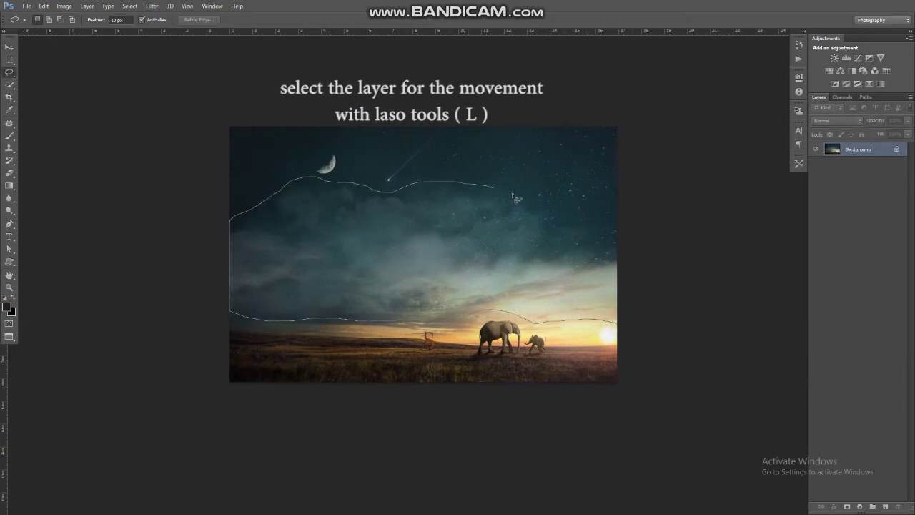
key("ctrl+j")
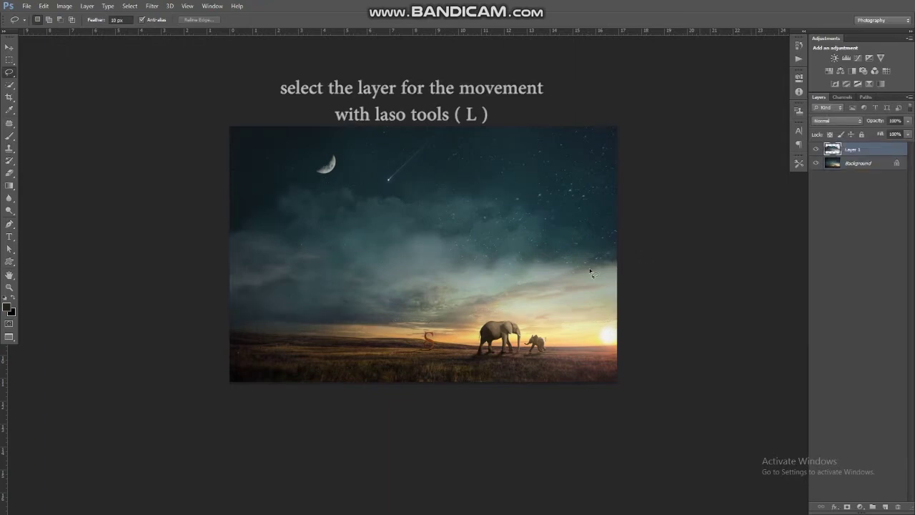
left_click(832, 170)
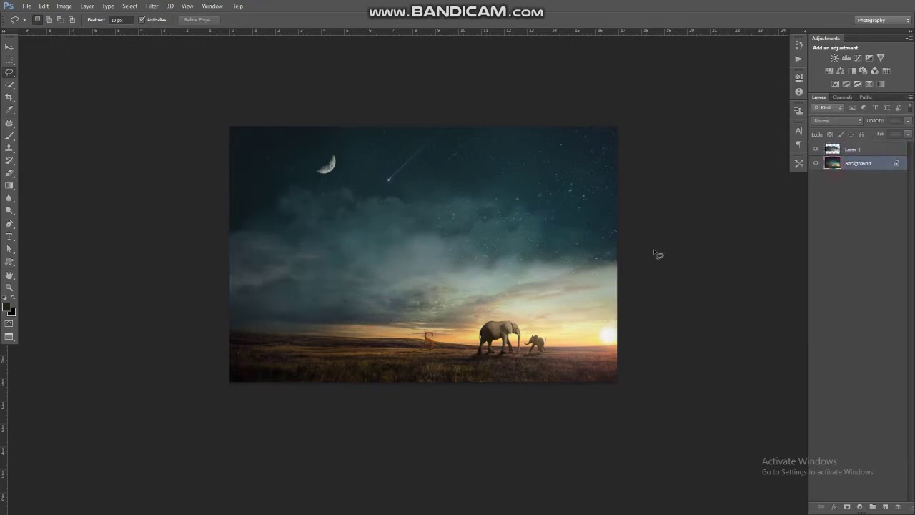
left_click_drag(619, 268, 363, 247)
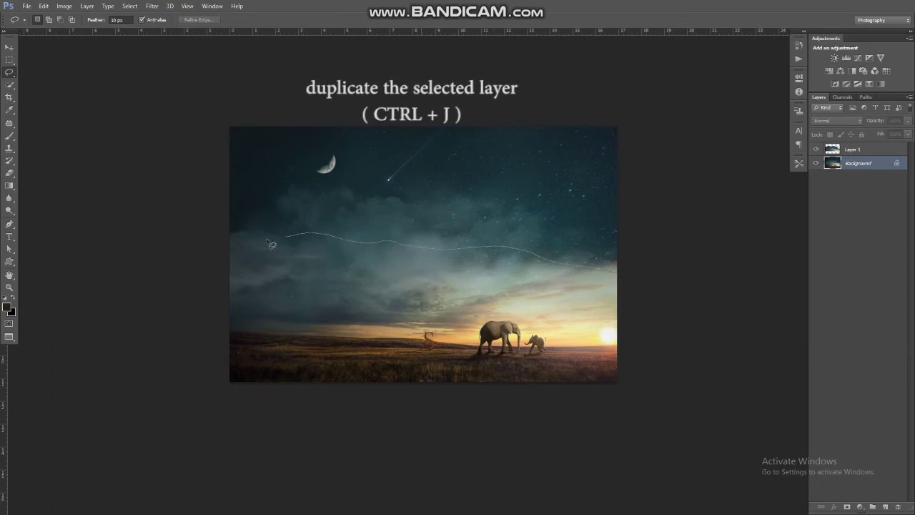
left_click_drag(471, 97, 249, 198)
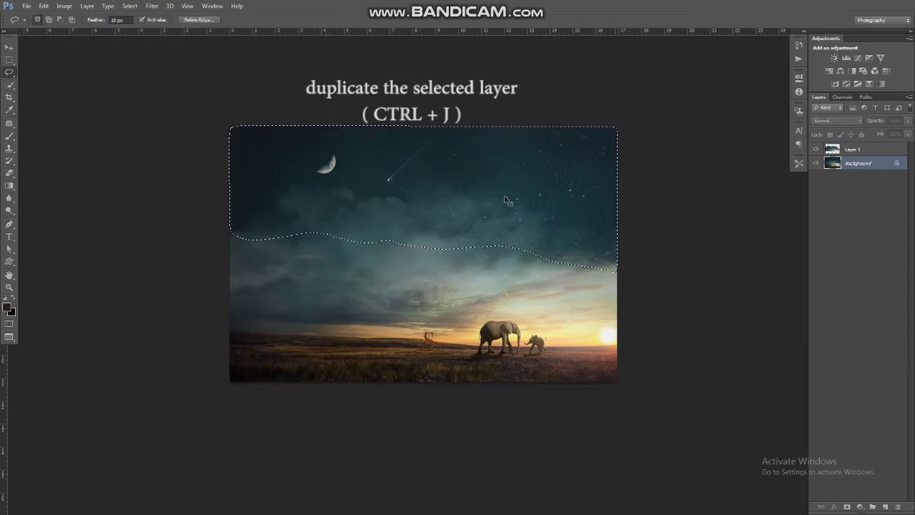
key("ctrl+j")
key("v")
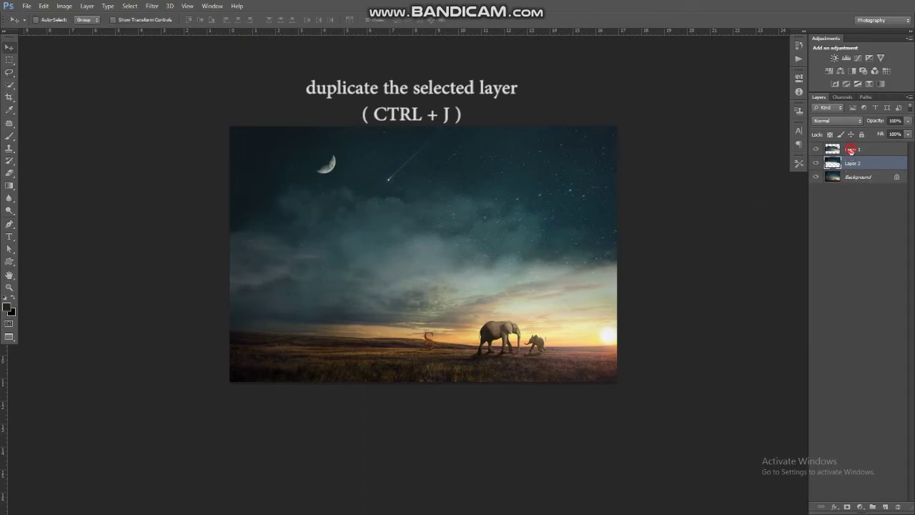
Rename the two new layers to clouds and Stars
double_click(850, 149)
type("ds")
double_click(852, 163)
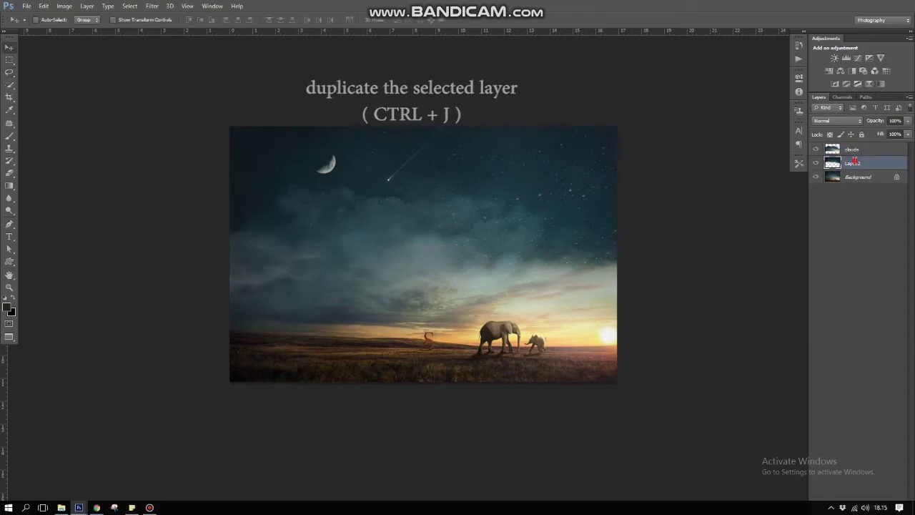
type("Stars")
key("Return")
Show the Timeline panel and create a video timeline with clouds and Stars tracks
scroll(517, 283, "up", 1)
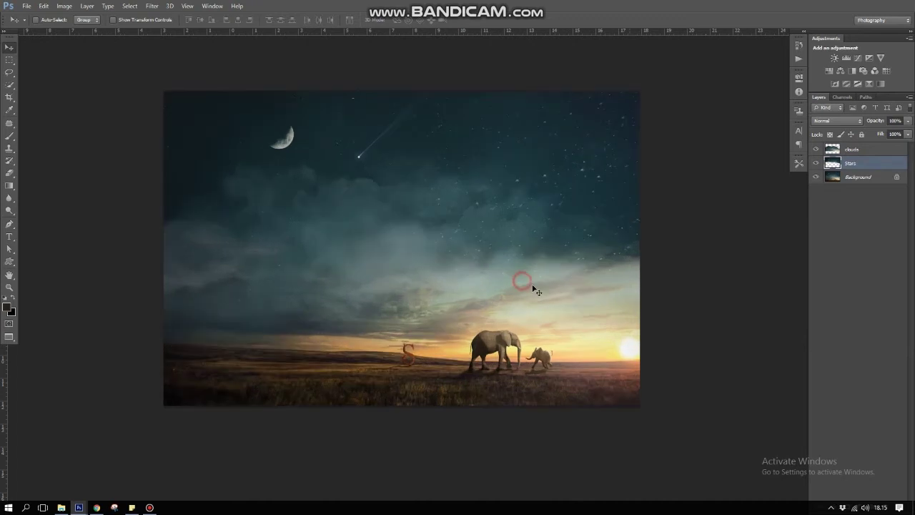
left_click(211, 6)
left_click(214, 269)
left_click_drag(414, 266, 408, 154)
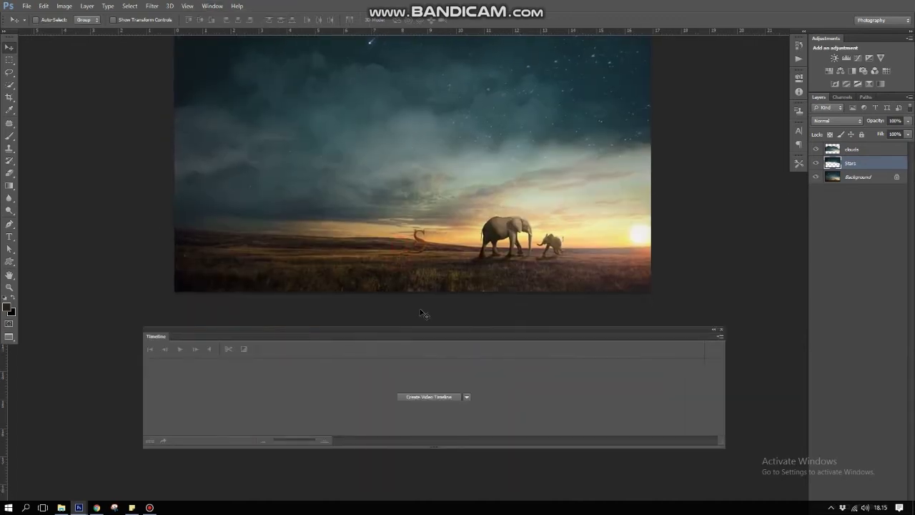
left_click(438, 398)
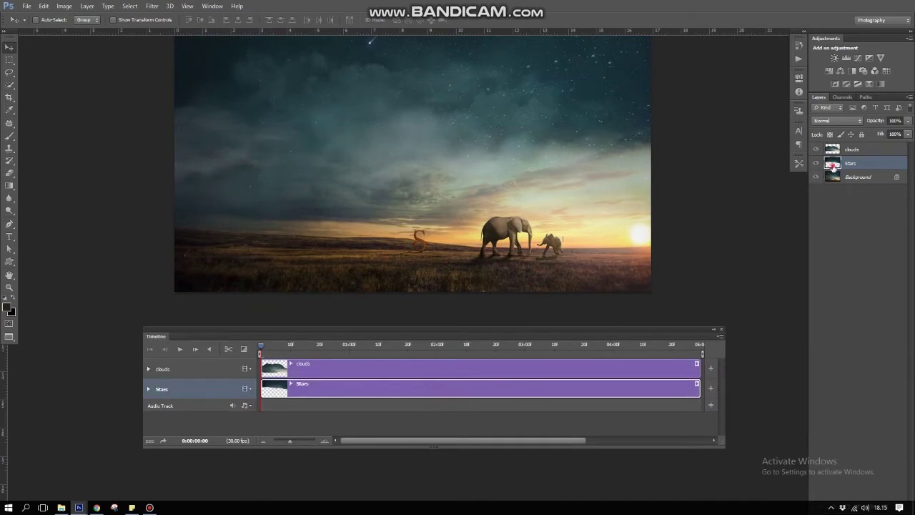
scroll(490, 173, "down", 2)
left_click(833, 150)
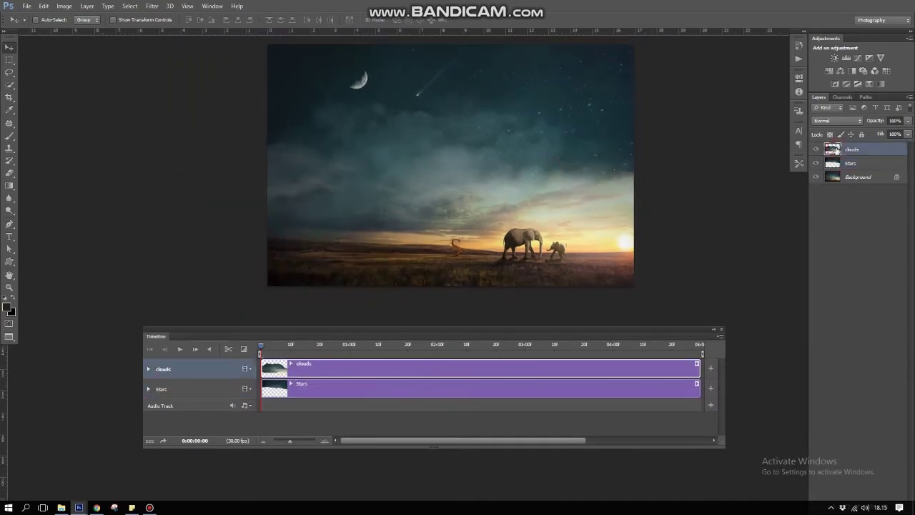
right_click(864, 151)
Convert the clouds layer, then the Stars layer, into smart objects
left_click(148, 369)
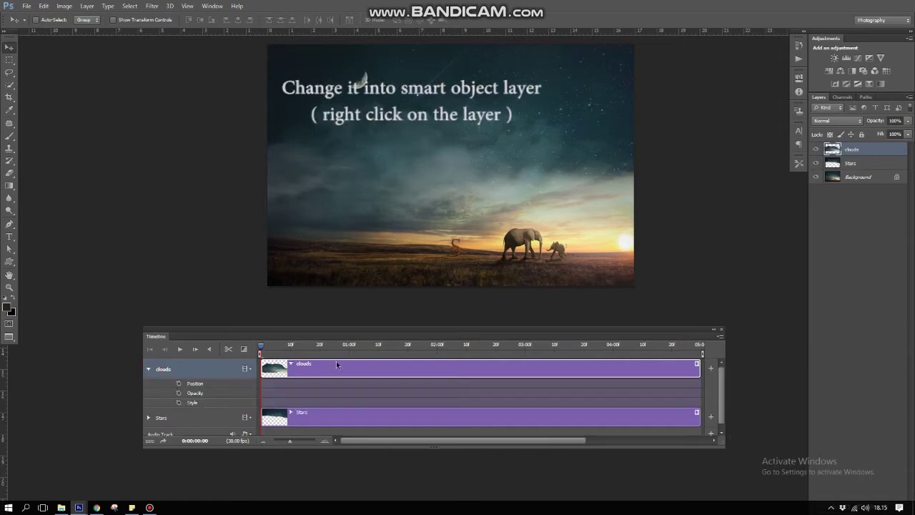
right_click(833, 149)
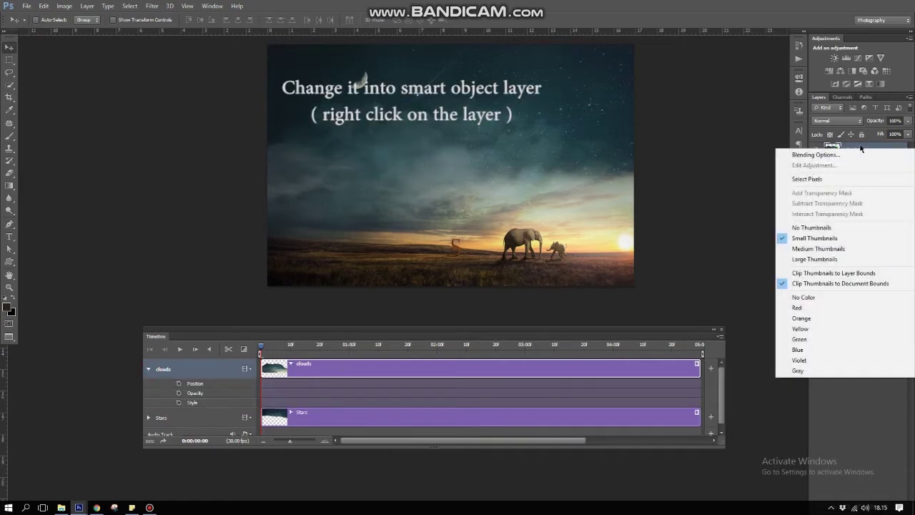
right_click(867, 149)
left_click(787, 194)
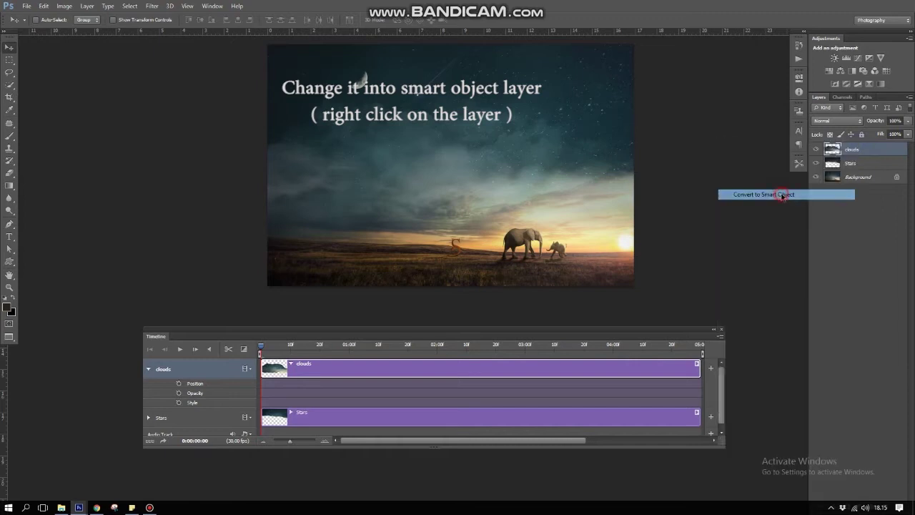
left_click(148, 369)
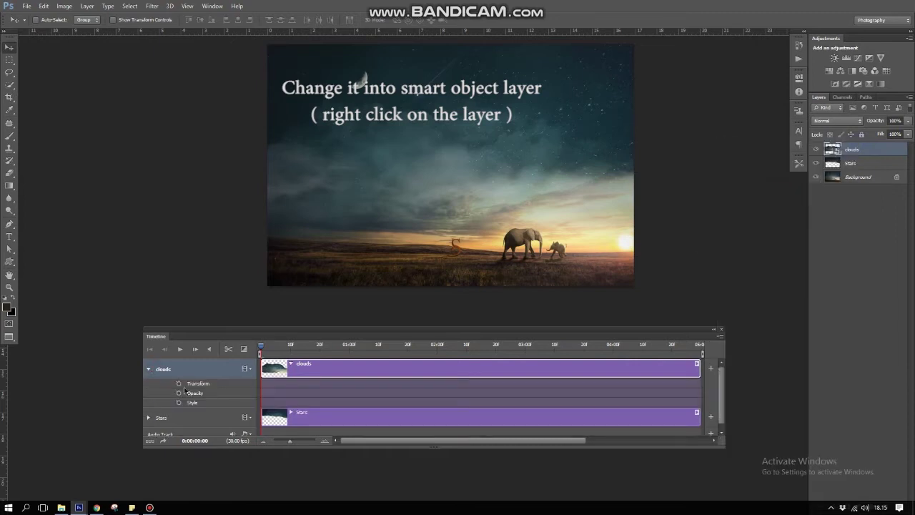
left_click(149, 369)
right_click(856, 166)
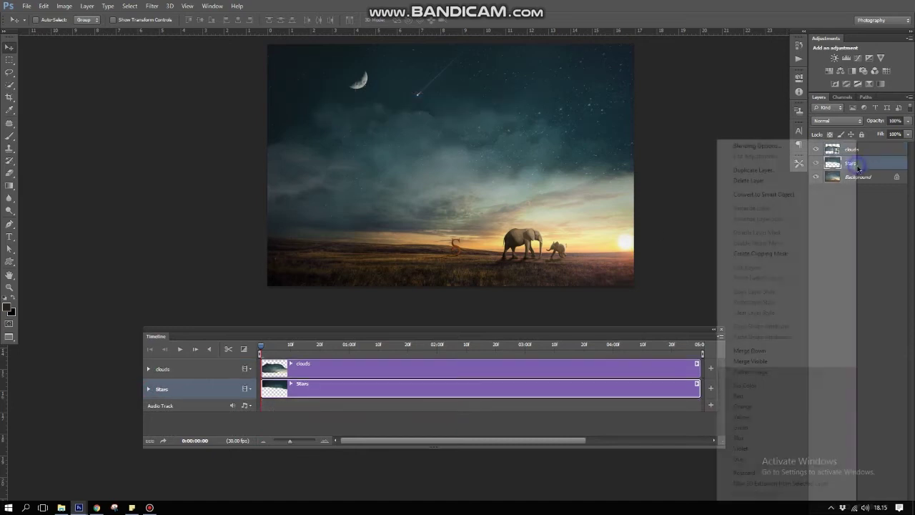
left_click(763, 194)
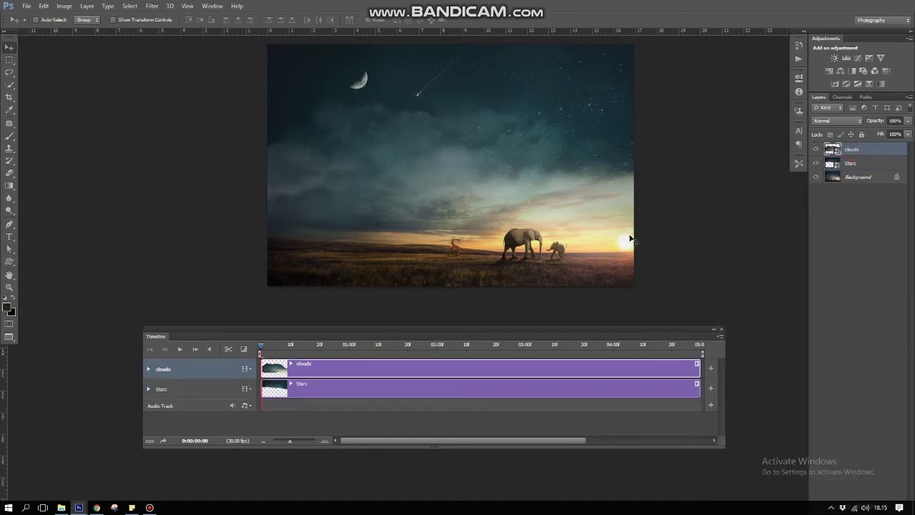
Enable Transform keyframing on the clouds track with keyframes at the clip's start and end
left_click(148, 369)
left_click(179, 383)
left_click_drag(263, 348, 685, 348)
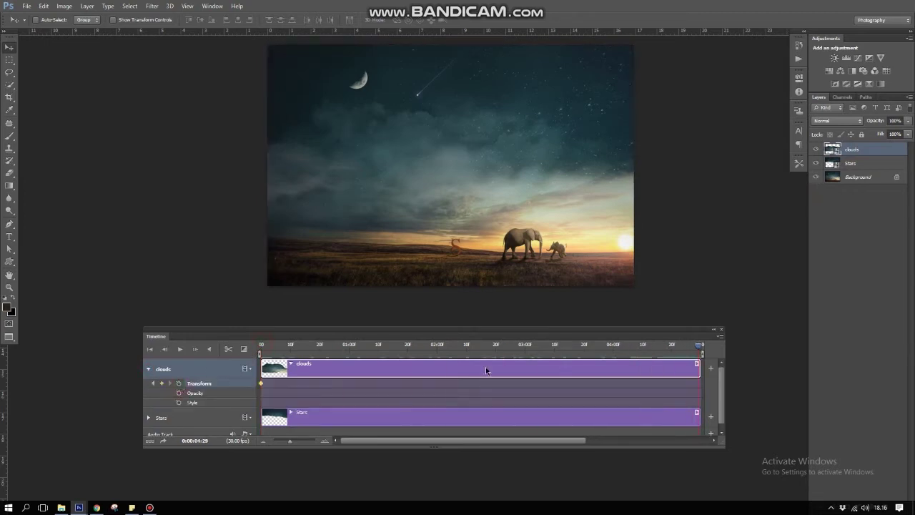
left_click(179, 386)
left_click(179, 385)
left_click_drag(690, 384, 261, 383)
Scale the clouds layer up to about 115% toward the upper left and preview the animation
left_click_drag(455, 128, 462, 165)
key("ctrl+t")
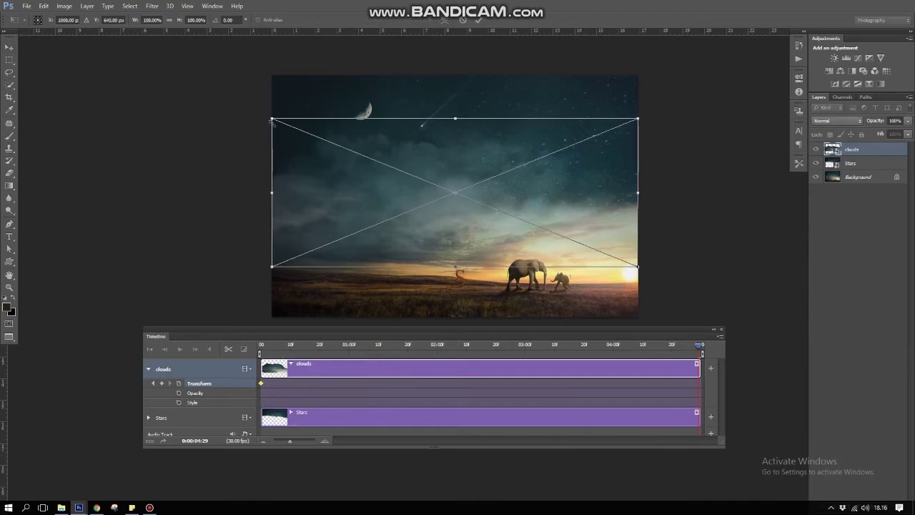
left_click_drag(272, 116, 214, 96)
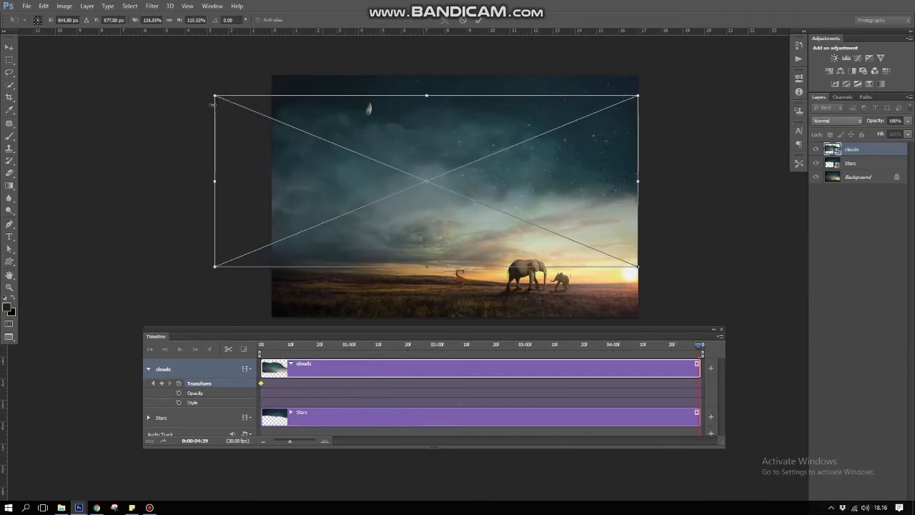
key("Return")
key("space")
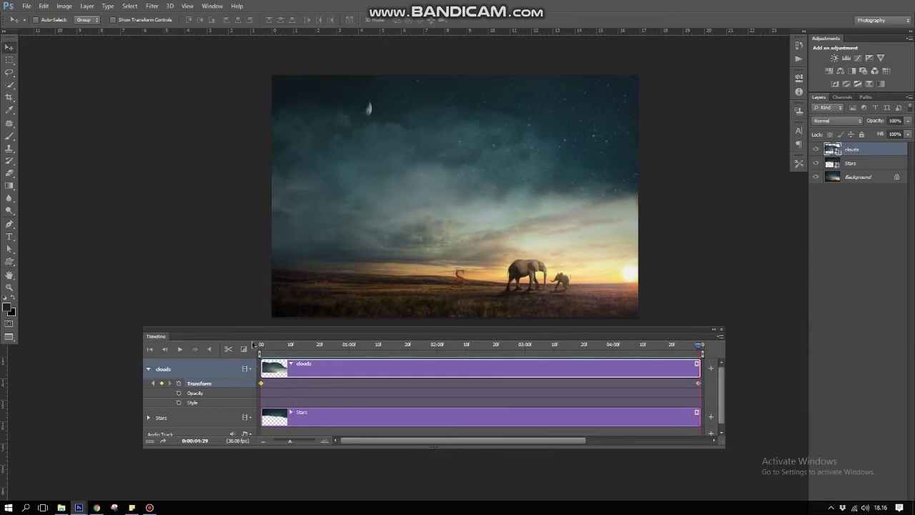
Keyframe the Stars Transform and widen the layer to about 116% at the clip end, then preview
left_click(148, 369)
left_click(148, 388)
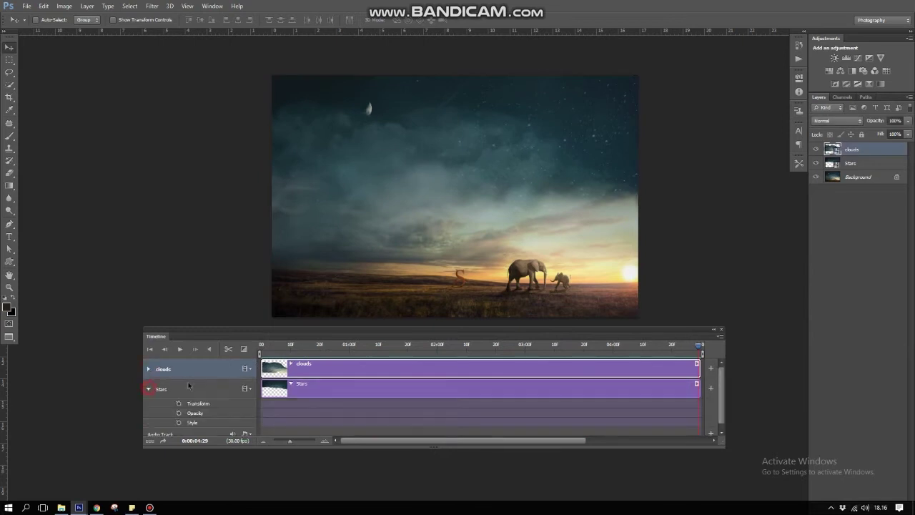
left_click(180, 404)
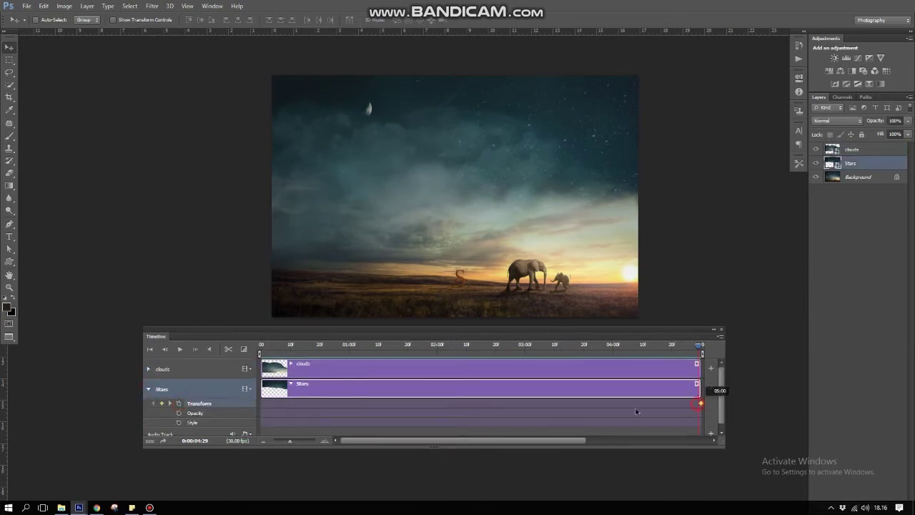
left_click_drag(265, 409, 261, 409)
key("ctrl+t")
left_click_drag(271, 146, 202, 145)
key("Return")
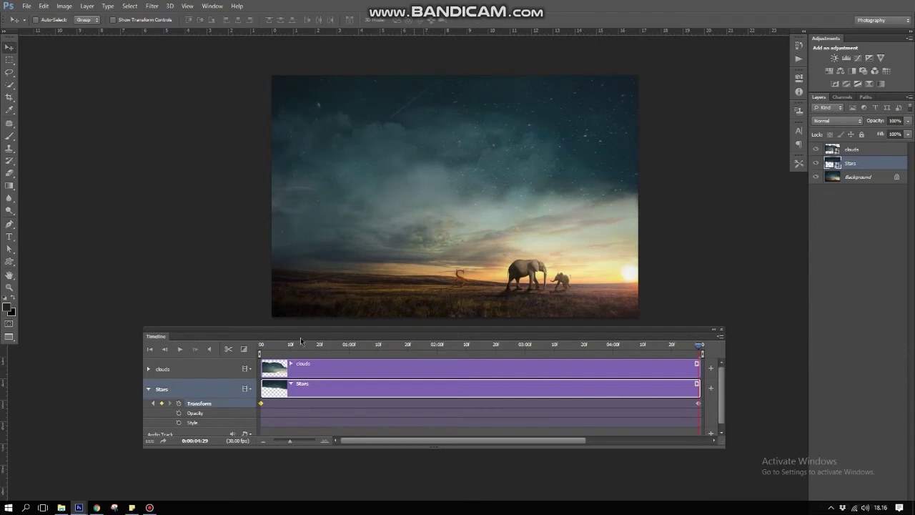
key("space")
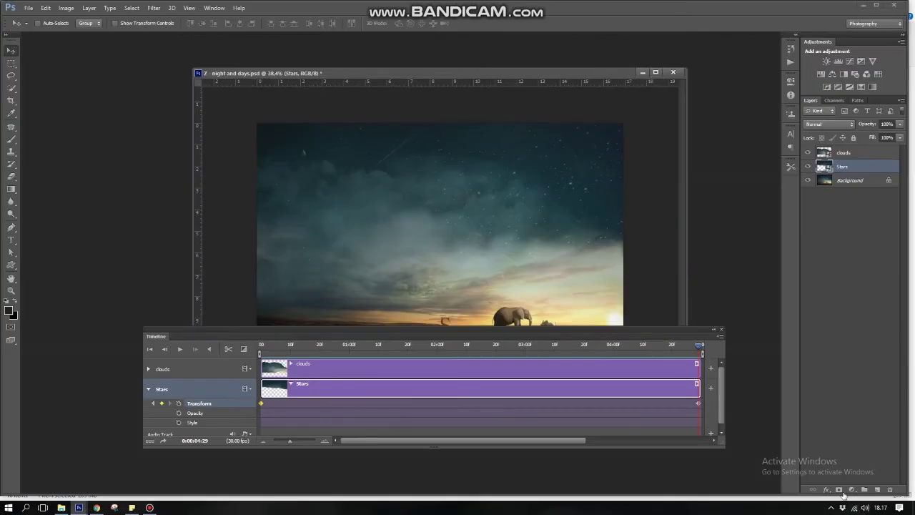
Add a layer mask to Stars and paint black at 100% opacity over the moon
left_click(839, 489)
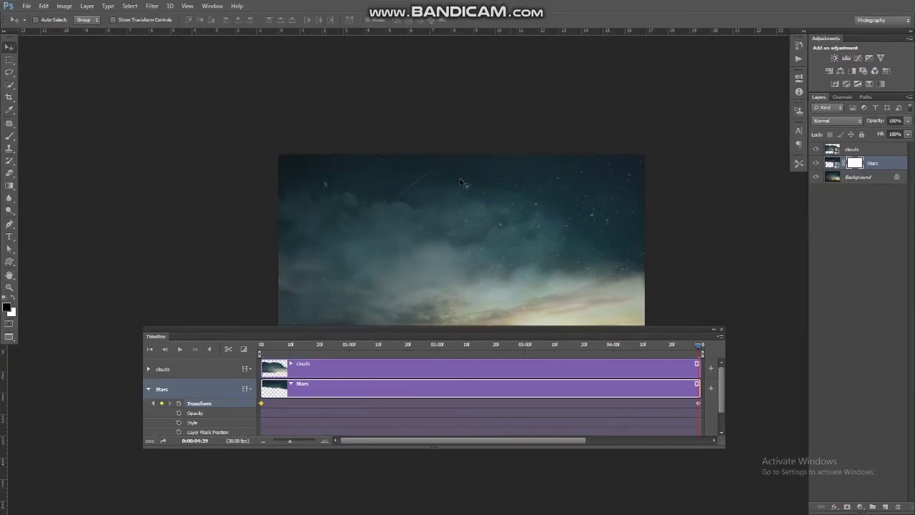
key("0")
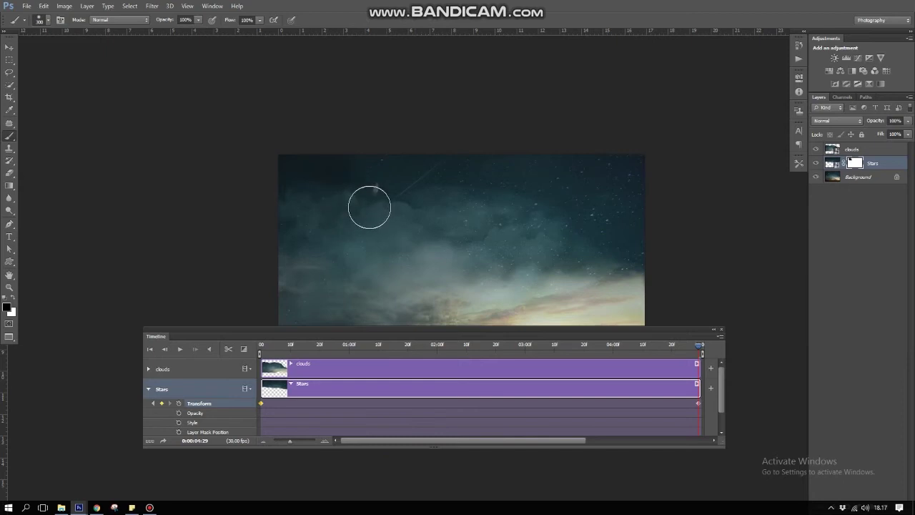
key("bracketright")
key("bracketright")
key("bracketright")
left_click(351, 172)
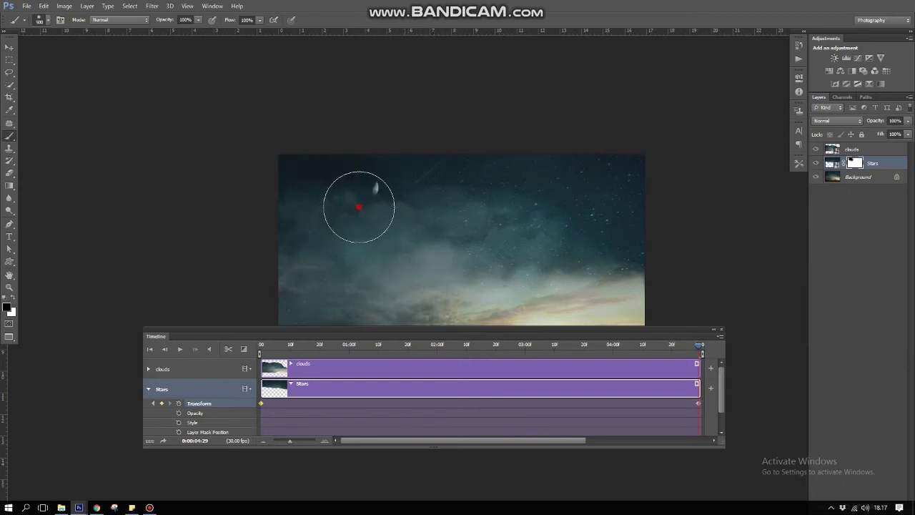
key("v")
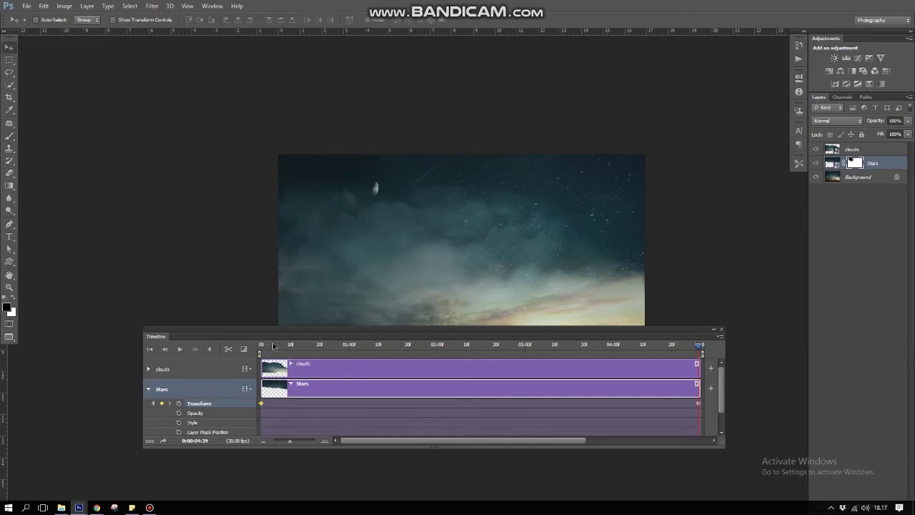
key("space")
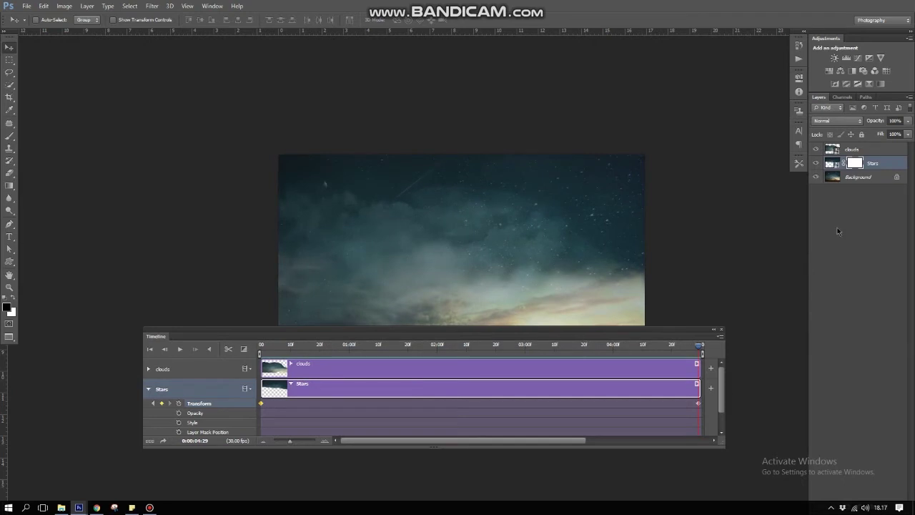
Refine the Stars mask at 30% brush opacity, unlink it from the layer, and preview
key("b")
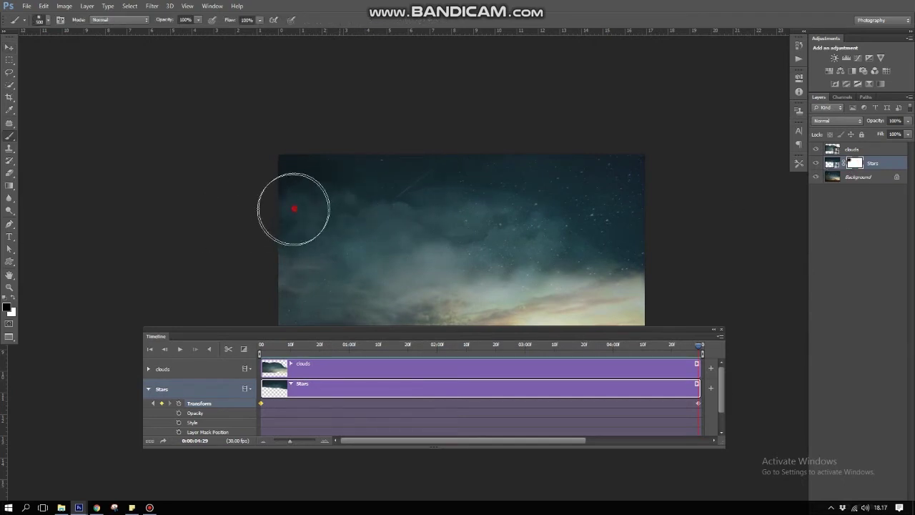
key("3")
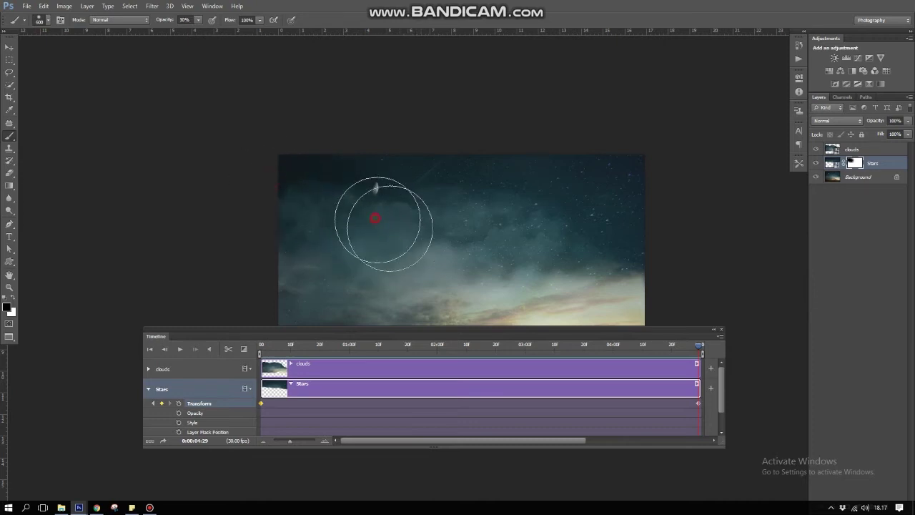
key("v")
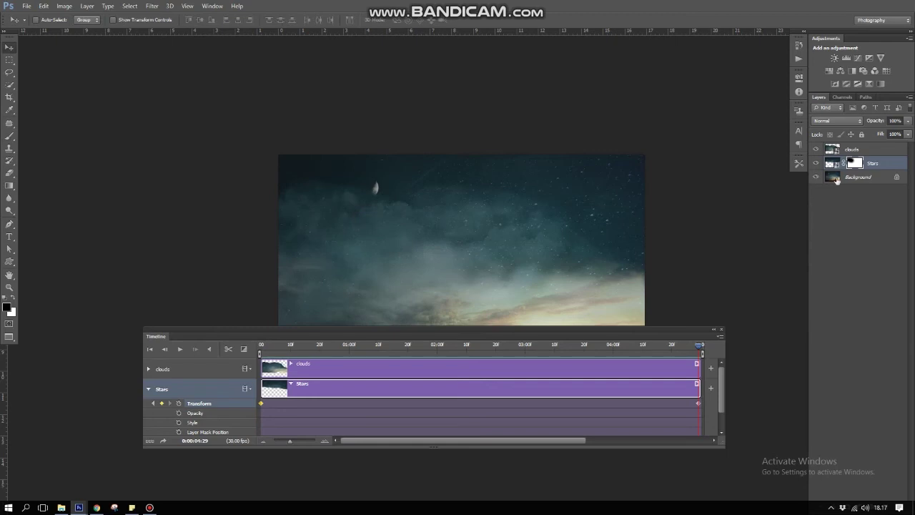
left_click(844, 165)
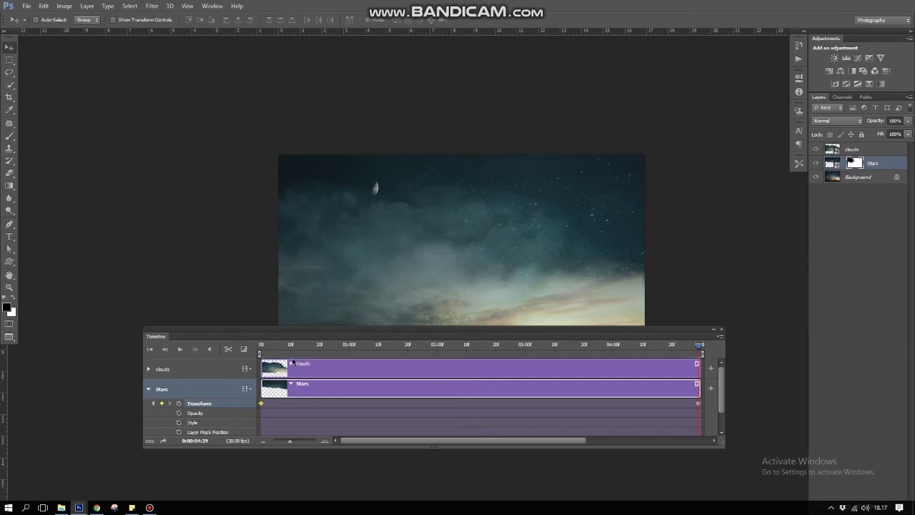
key("space")
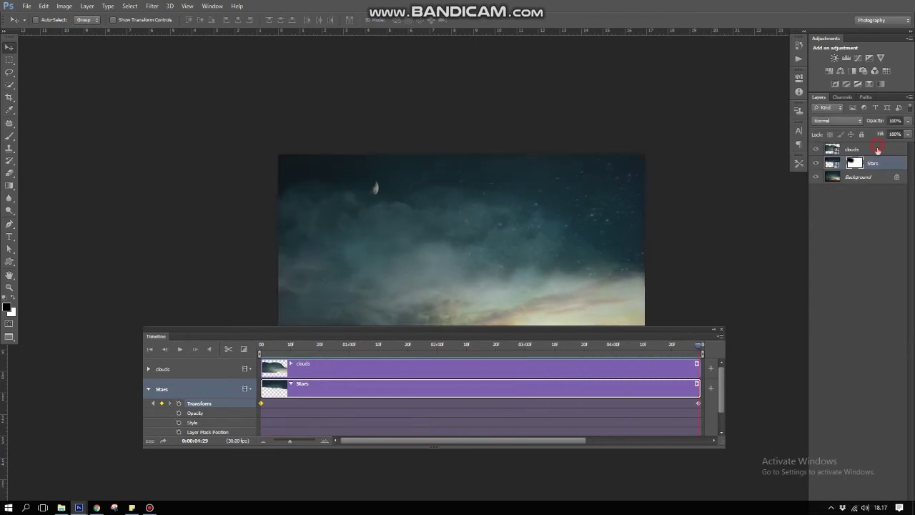
Add a clouds layer mask and paint out the clouds around the moon with a 200px brush
left_click(878, 149)
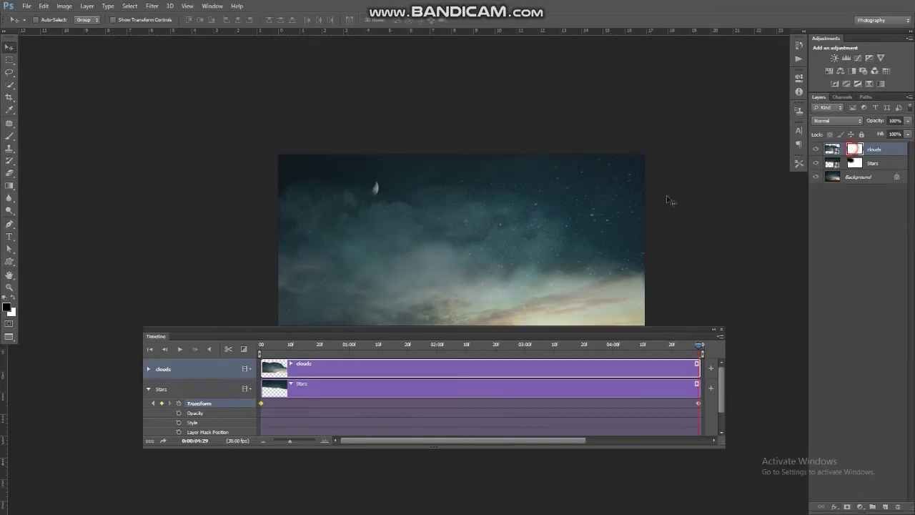
key("b")
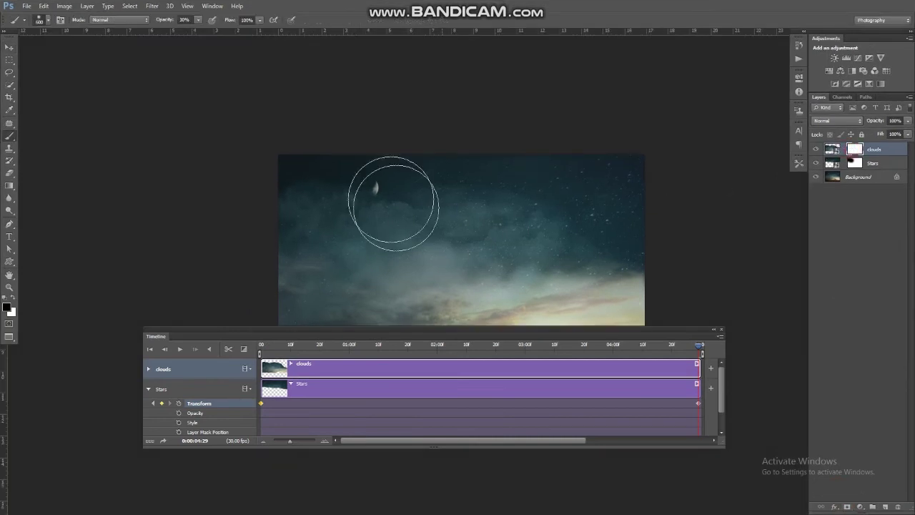
key("[")
key("[")
key("[")
left_click_drag(365, 193, 377, 184)
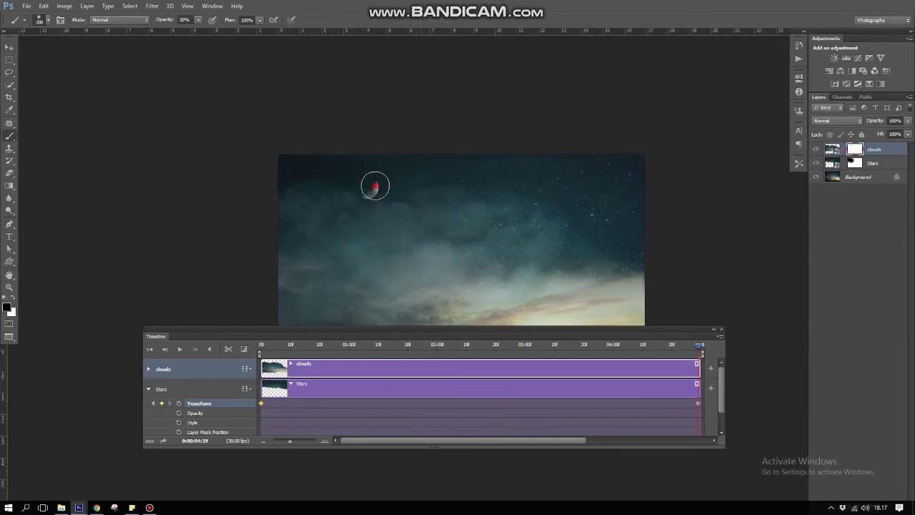
key("[")
key("[")
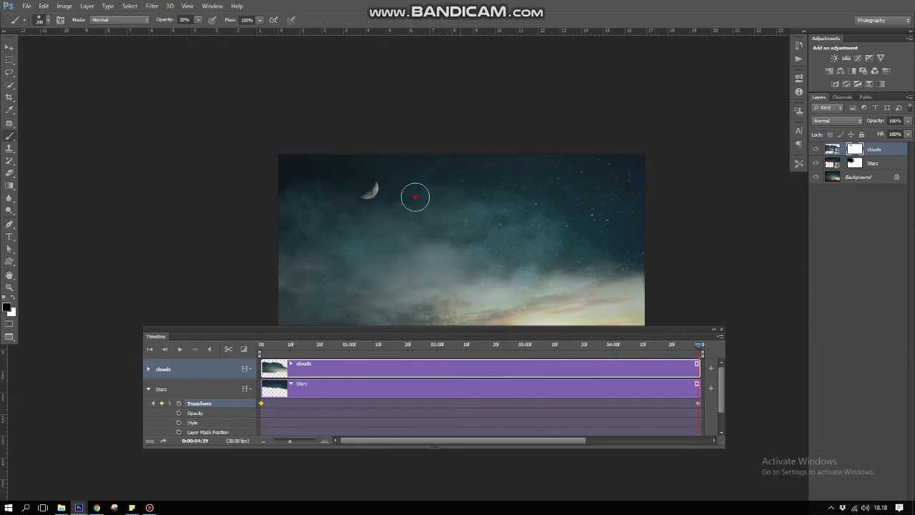
left_click_drag(347, 191, 440, 191)
key("v")
key("space")
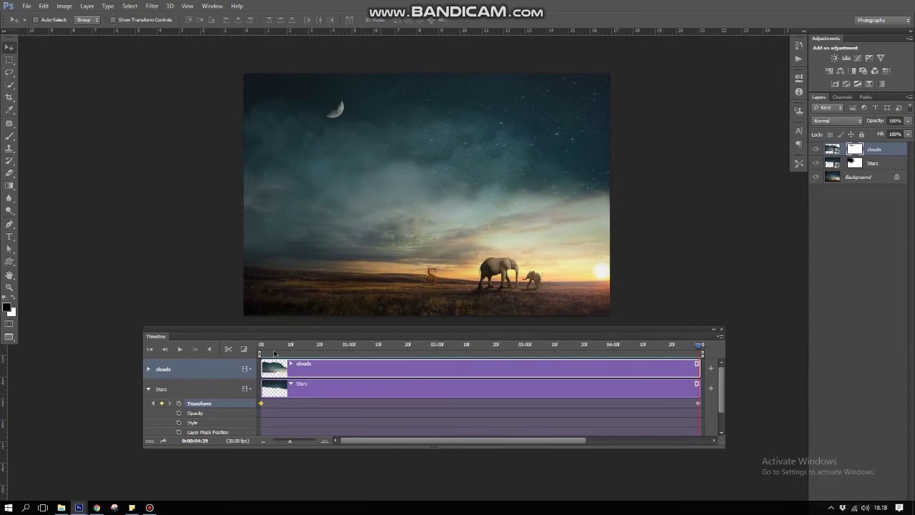
key("space")
Clear more upper-sky clouds with a 300px brush, preview, then group clouds and Stars into Group 1
left_click(148, 388)
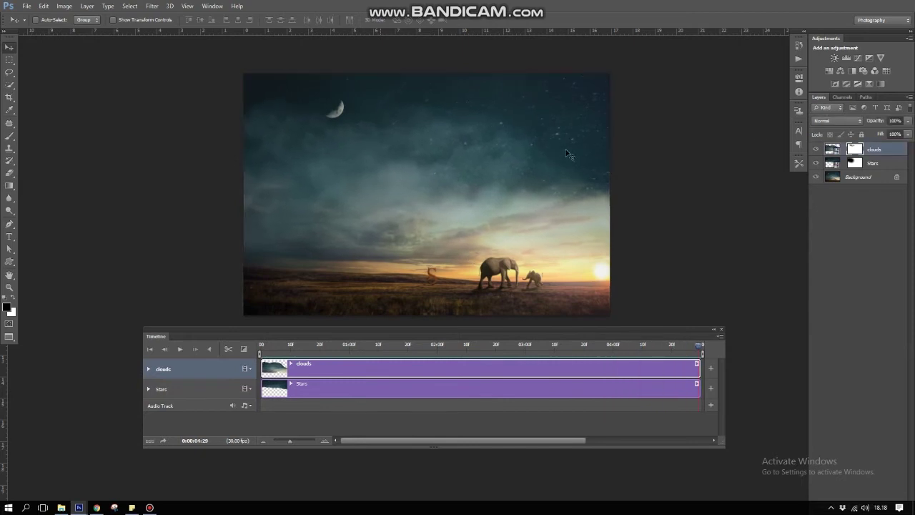
key("b")
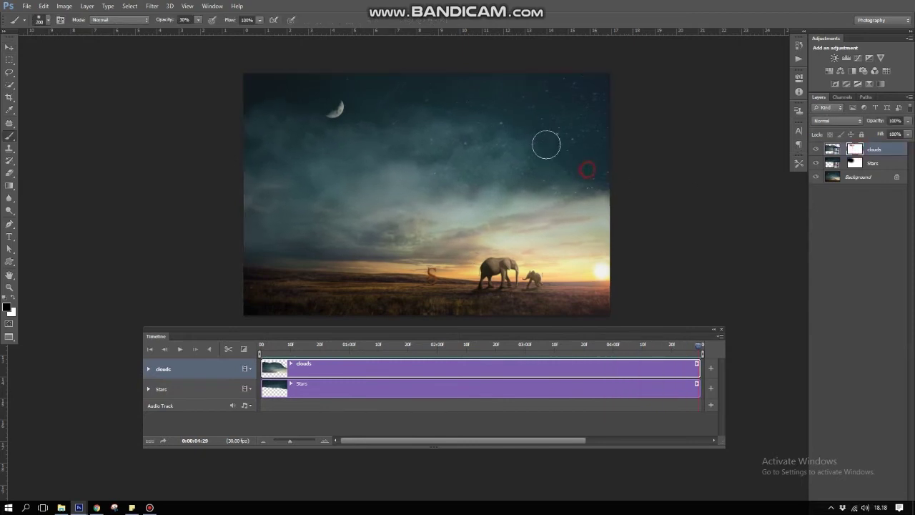
key("bracketleft")
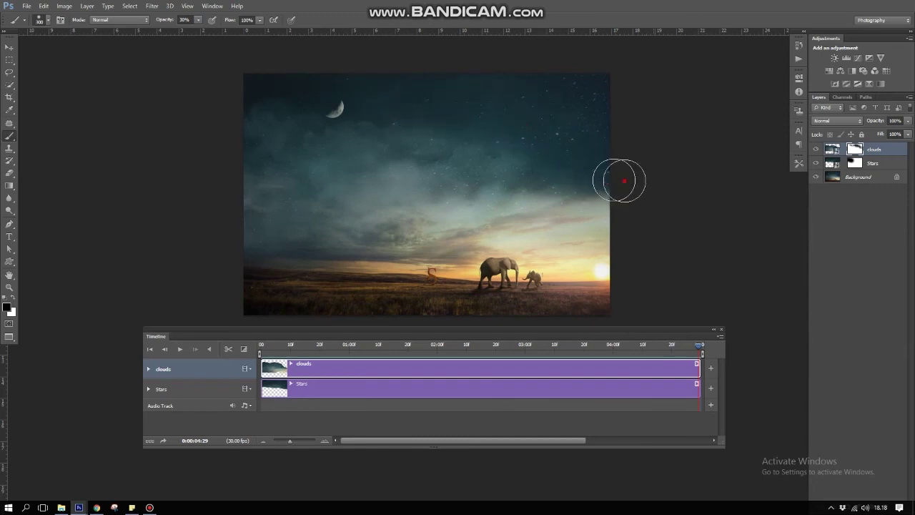
key("v")
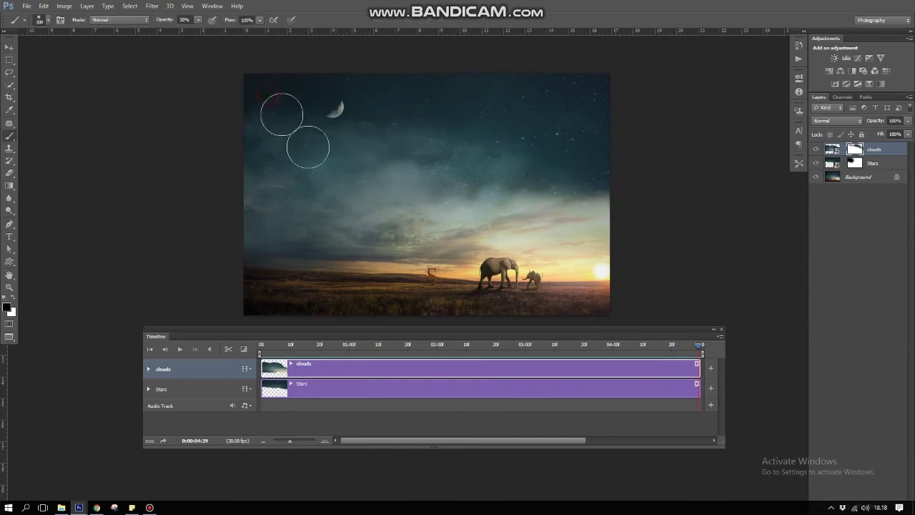
left_click(260, 345)
key("space")
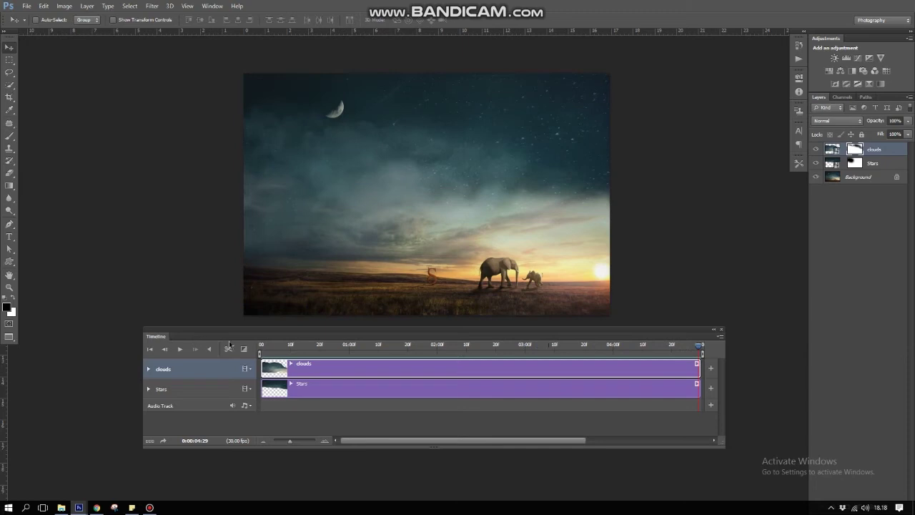
left_click(879, 168, "shift")
key("ctrl+g")
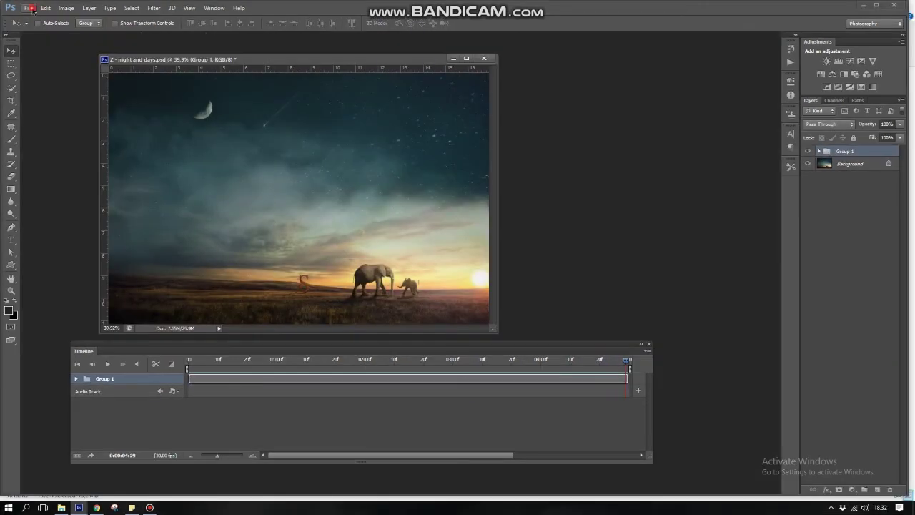
Render the animation as High Quality H.264 video Z - night and days.mp4, replacing the existing file
left_click(32, 10)
left_click(107, 181)
left_click(182, 203)
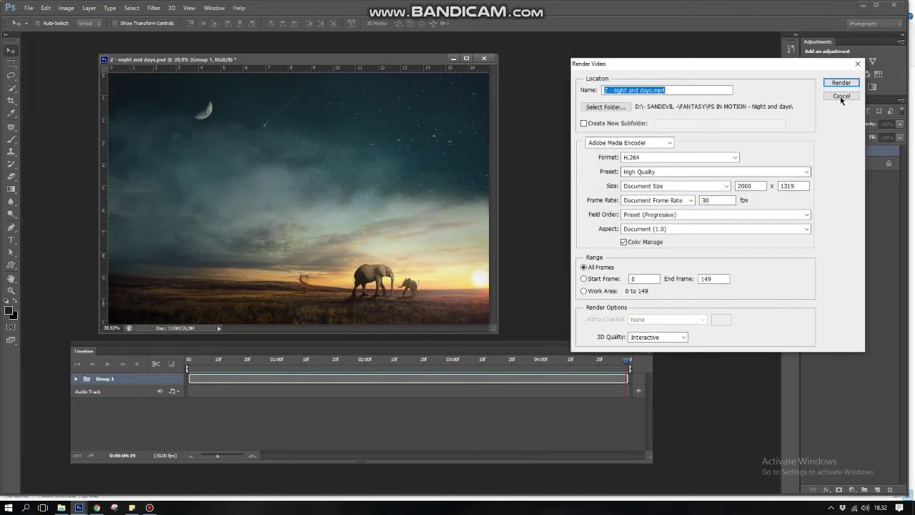
left_click(698, 171)
left_click(699, 171)
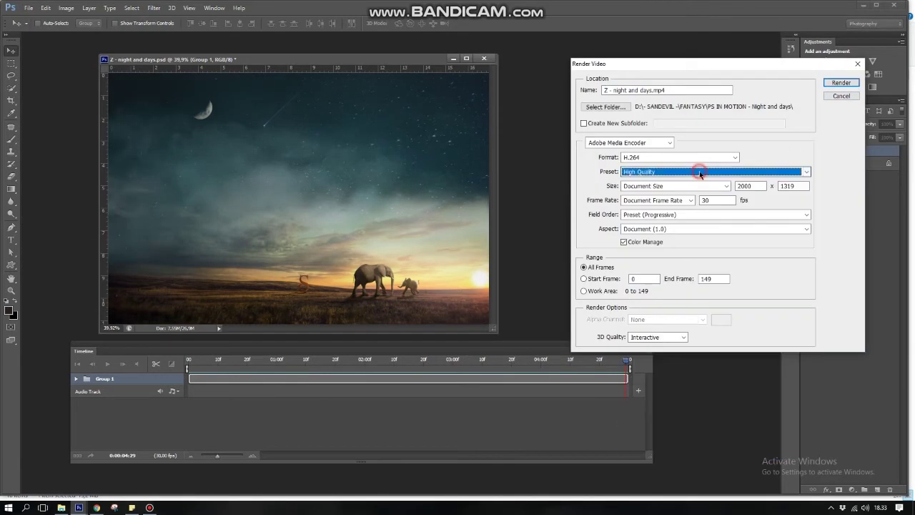
left_click(832, 84)
left_click(438, 190)
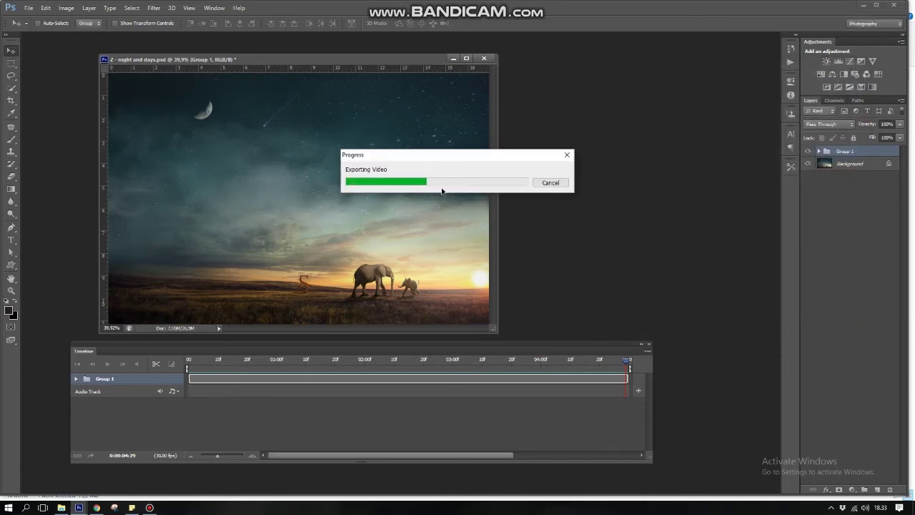
Close the PSD without saving and open the rendered Z - night and days MP4 in Photoshop
left_click(484, 58)
left_click(455, 189)
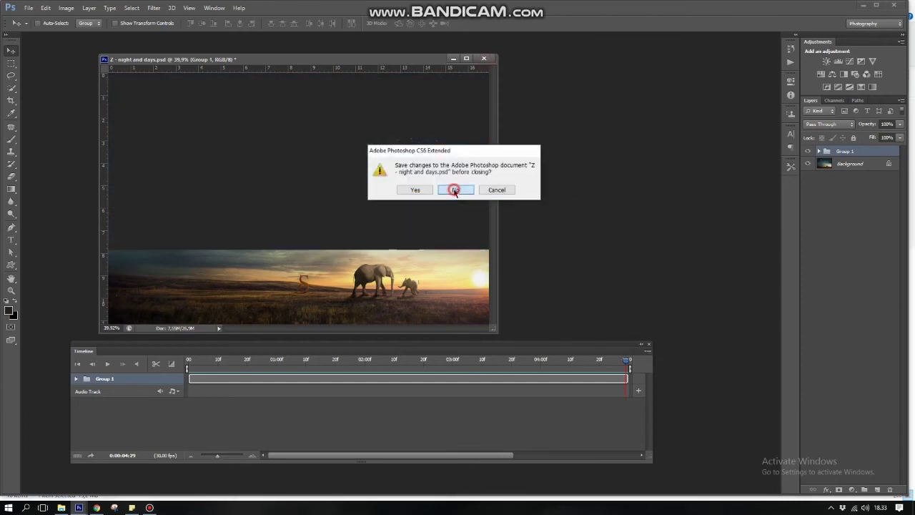
key("alt+Tab")
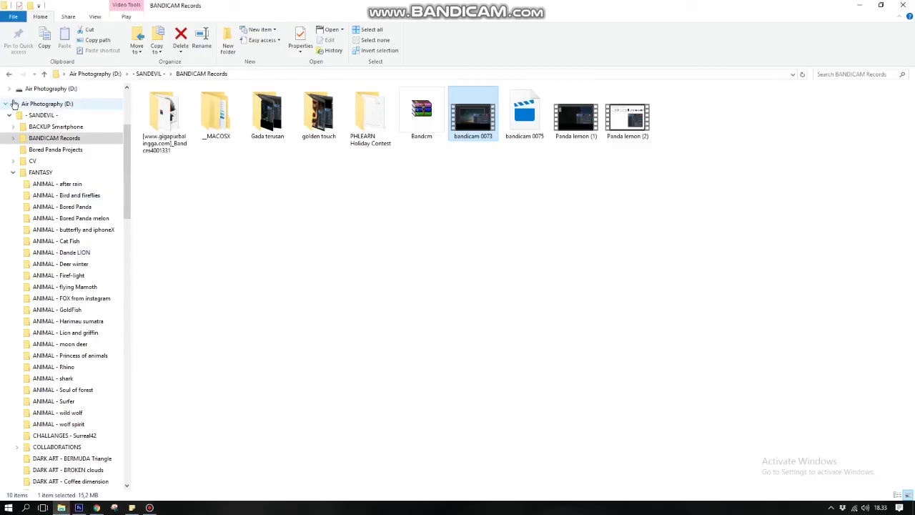
left_click(9, 73)
right_click(572, 361)
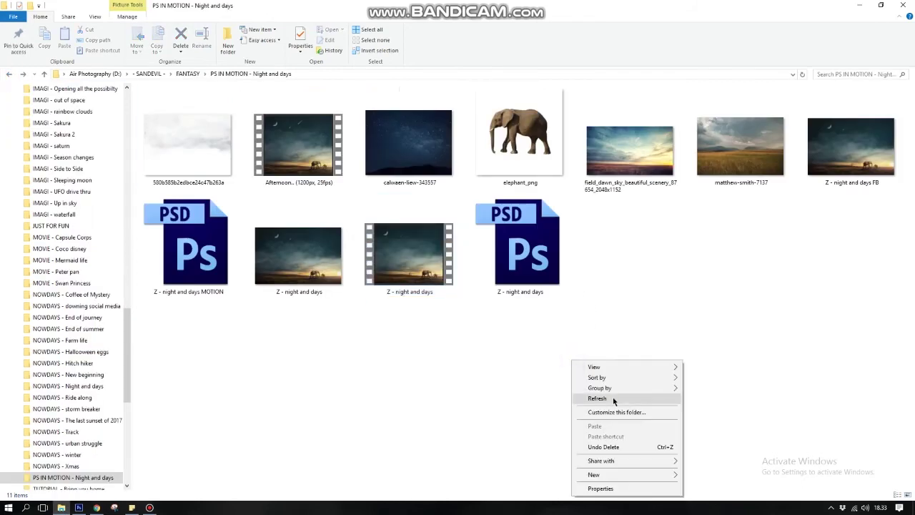
mouse_move(429, 278)
left_mouse_down()
mouse_move(87, 509)
mouse_move(336, 111)
left_mouse_up()
left_click_drag(85, 37, 344, 74)
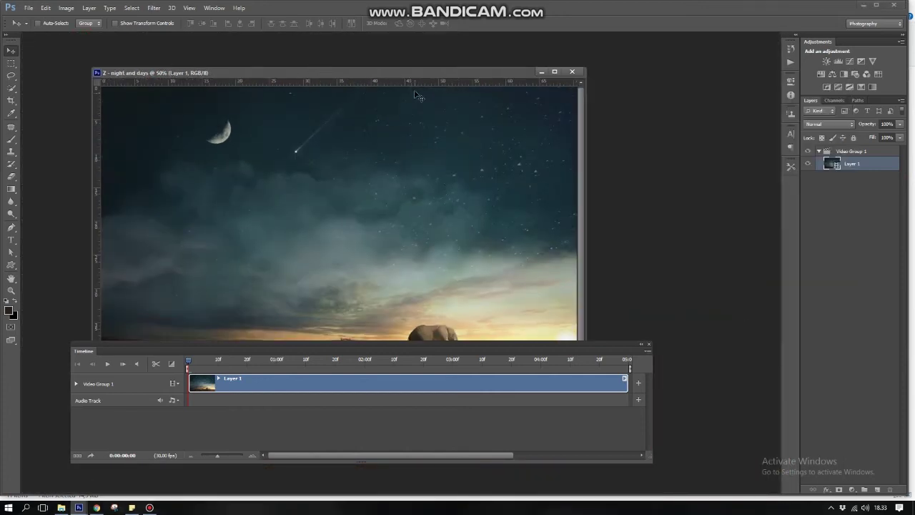
Dock the imported video back as a tab and preview its playback
left_click_drag(414, 72, 439, 32)
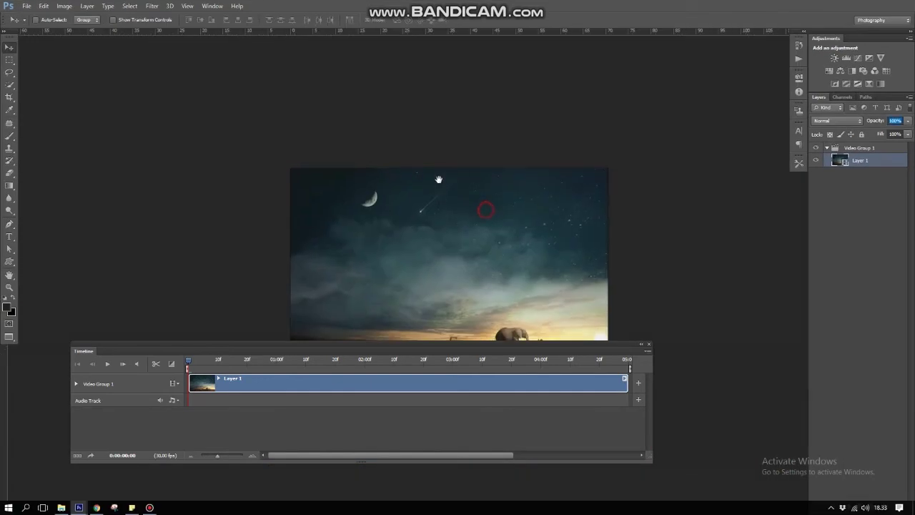
key("space")
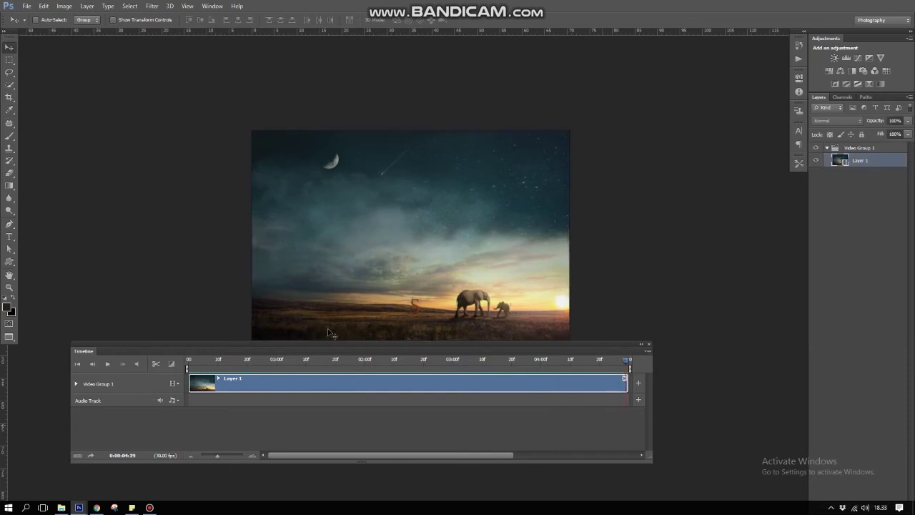
left_click_drag(216, 459, 207, 456)
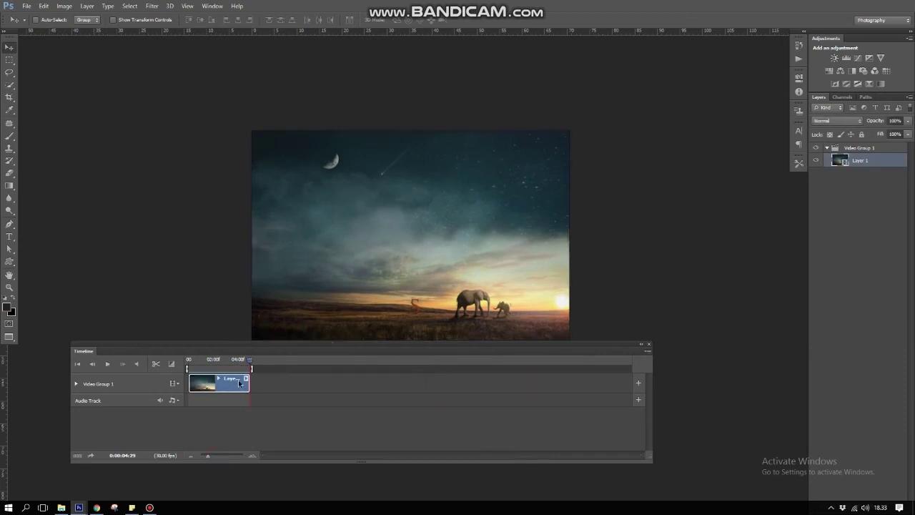
Stretch Layer 1's clip from about 5 to about 10:00 and play it back
left_click(247, 378)
double_click(309, 348)
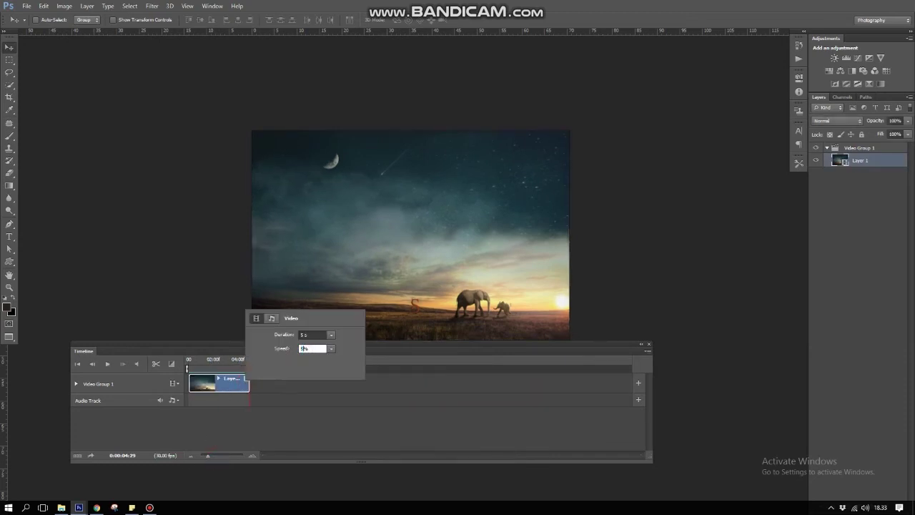
left_click(262, 368)
left_click_drag(246, 385, 310, 384)
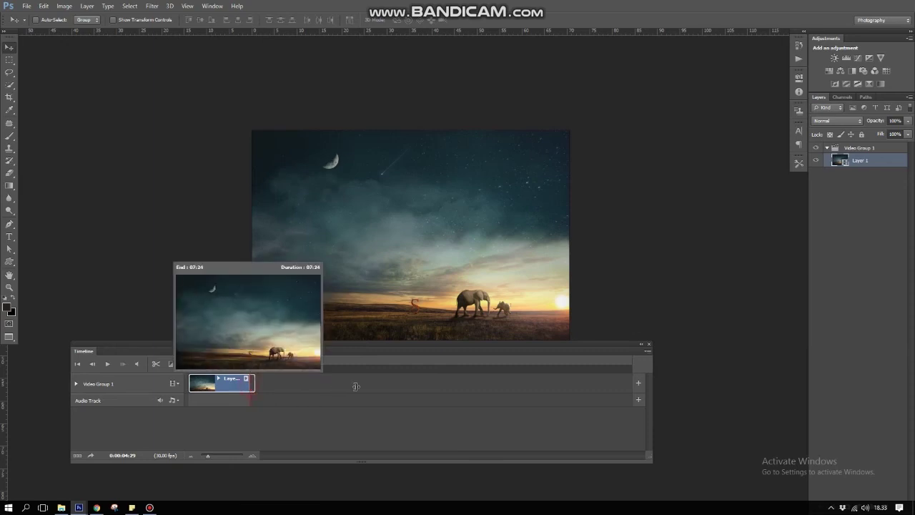
left_click_drag(249, 359, 188, 359)
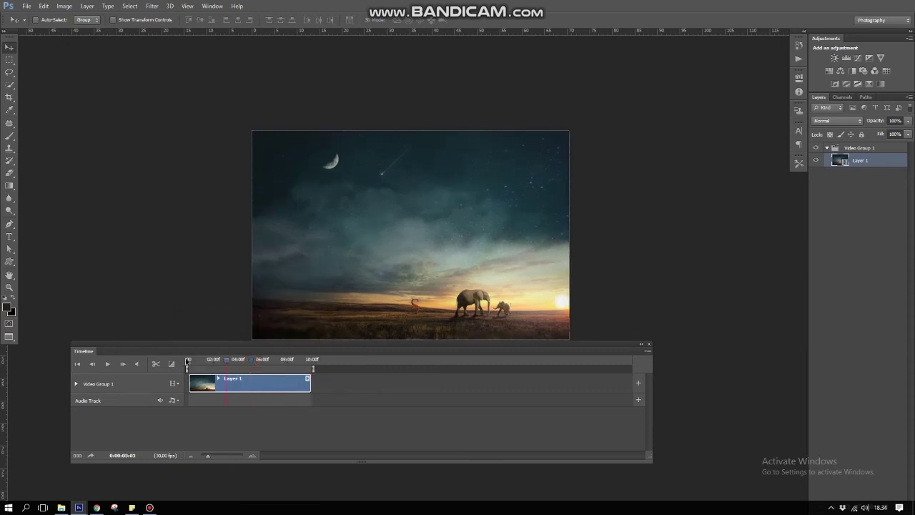
left_click_drag(207, 455, 212, 455)
key("space")
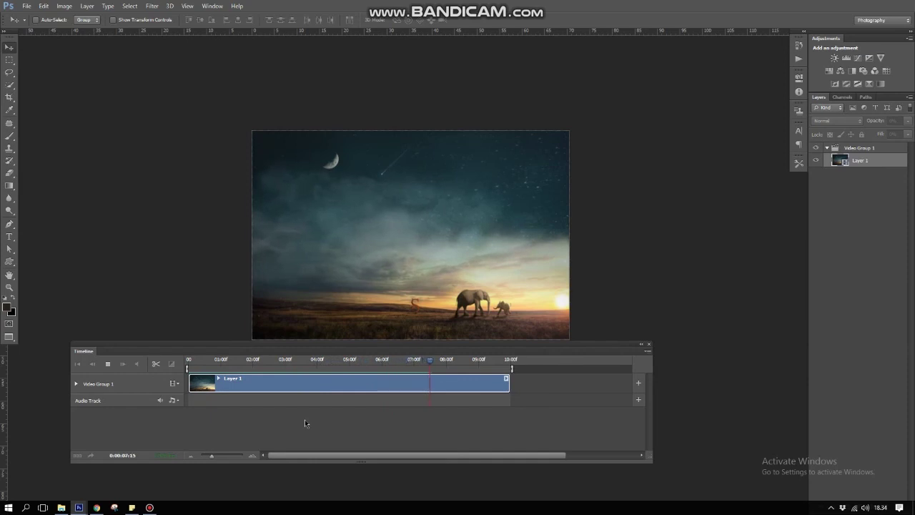
Duplicate Layer 1 onto its own track with the copy's clip starting at 0
key("ctrl+j")
key("ctrl+shift+bracketright")
left_click_drag(552, 384, 229, 384)
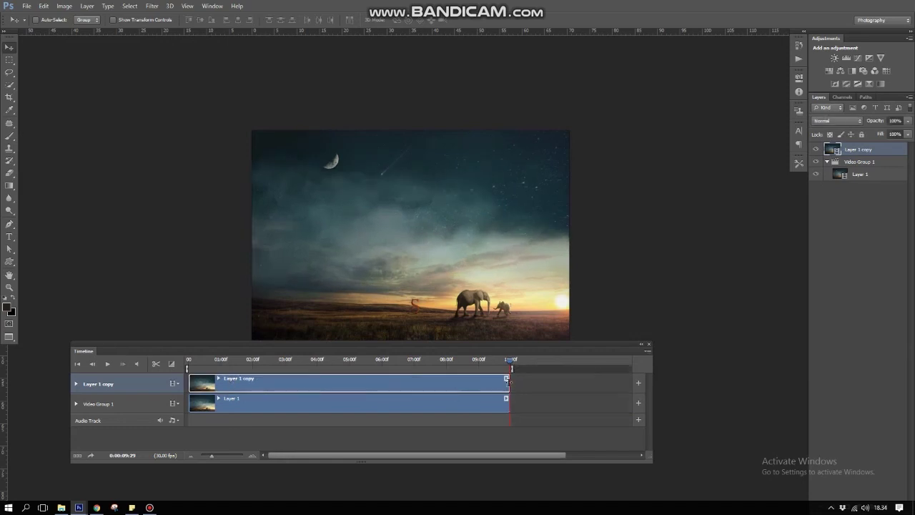
Trim both clips to about 05:00 and slide Layer 1 copy to start near 03:00
left_click_drag(507, 381, 348, 381)
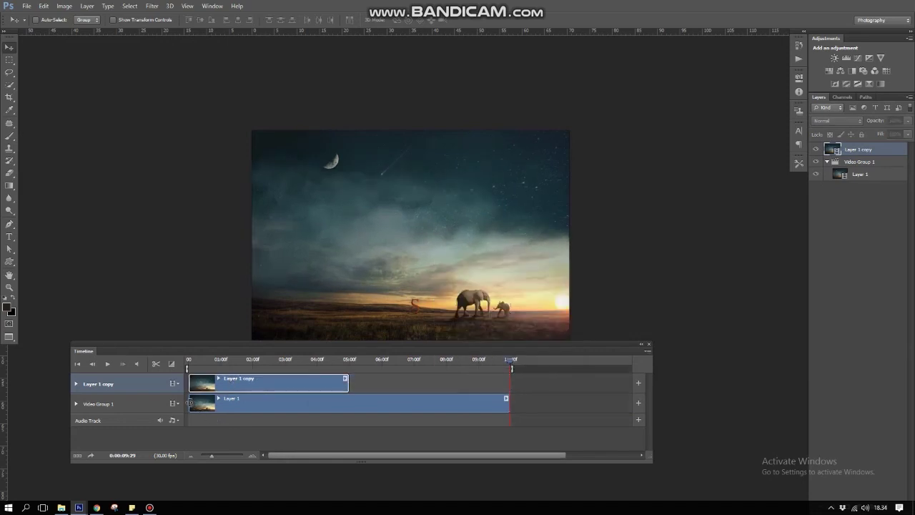
left_click_drag(190, 403, 352, 406)
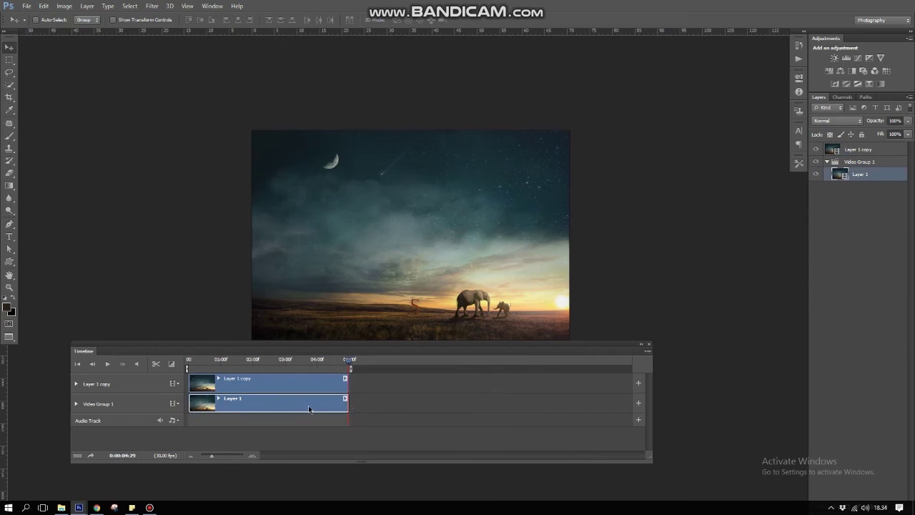
left_click_drag(281, 382, 383, 383)
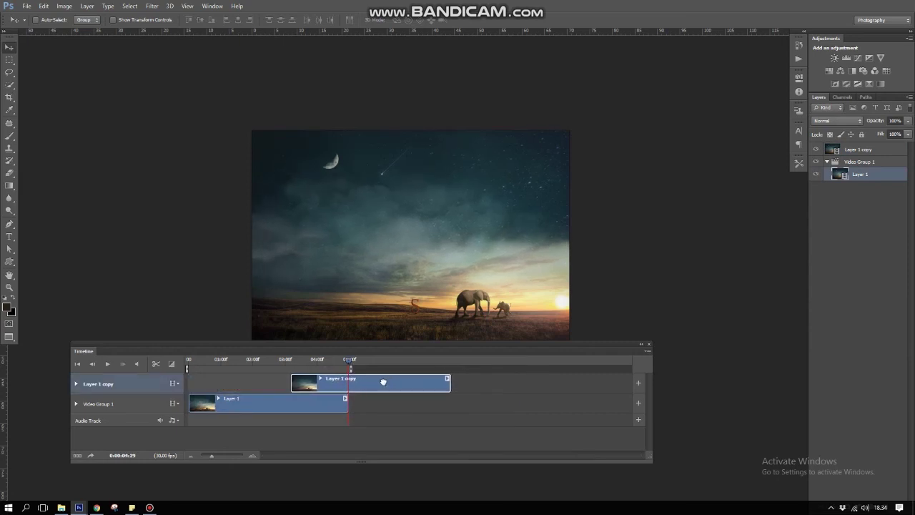
left_click_drag(383, 382, 375, 382)
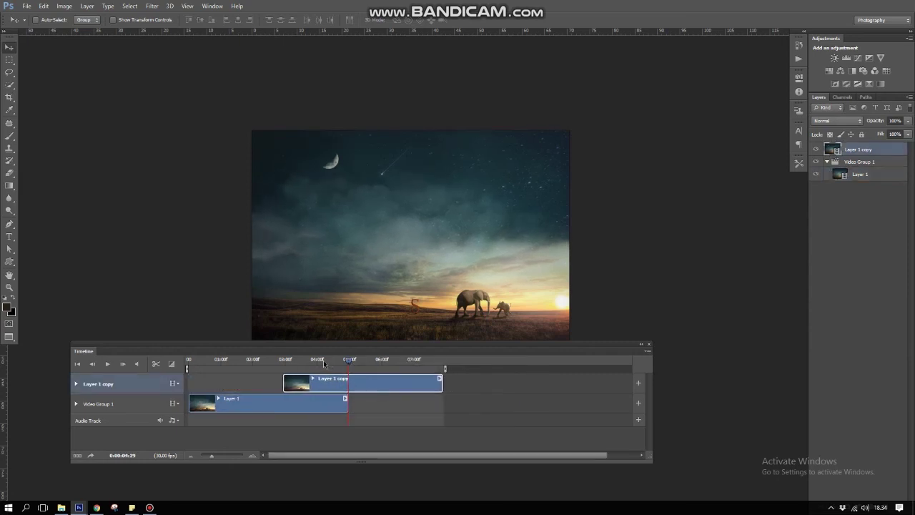
left_click(76, 384)
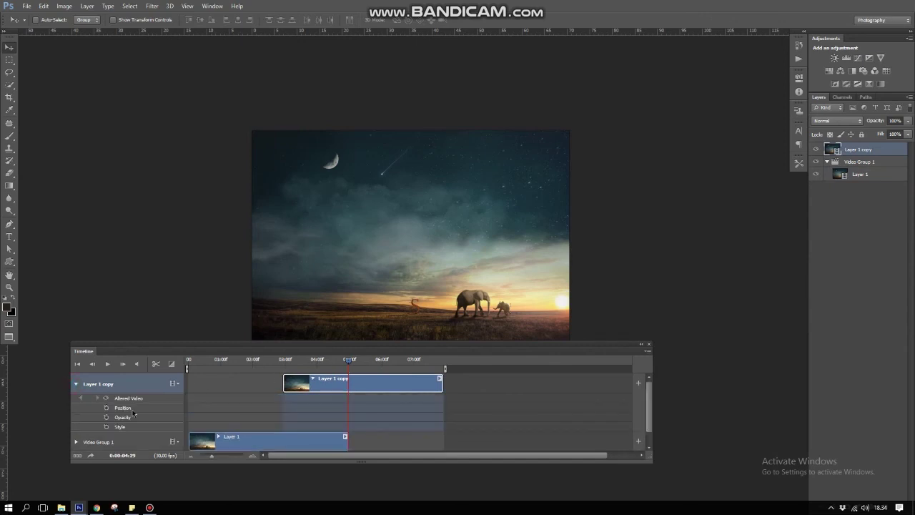
Keyframe Layer 1 copy's opacity from 0% at 03:00 to full, then preview the crossfade
left_click(105, 417)
left_click_drag(349, 360, 285, 360)
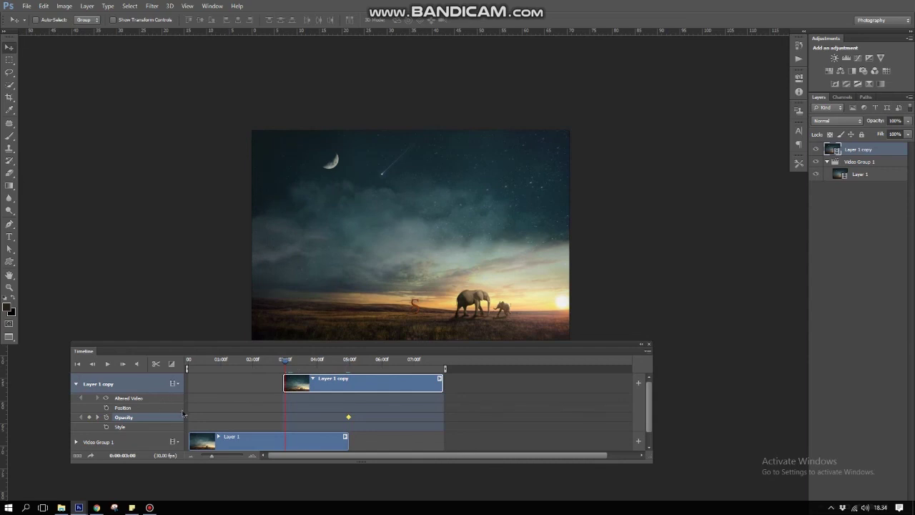
double_click(894, 120)
type("0")
key("Return")
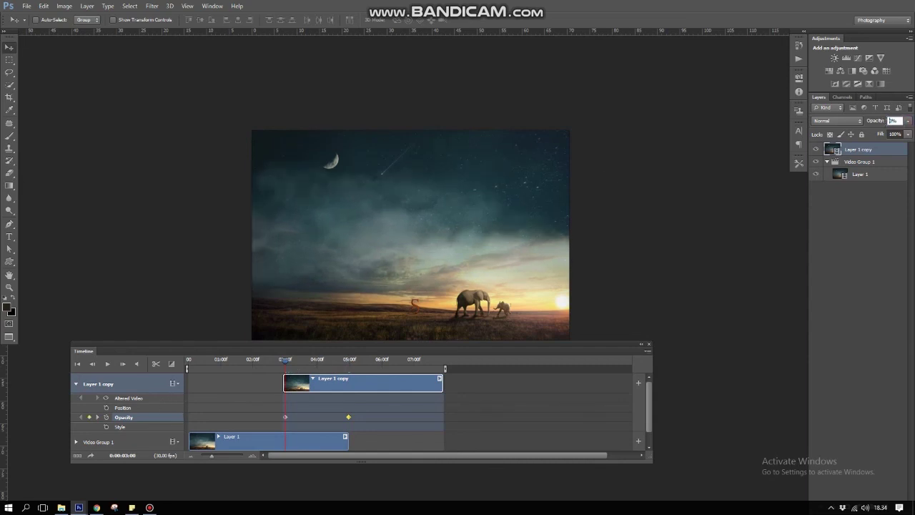
left_click(76, 384)
left_click(195, 368)
key("space")
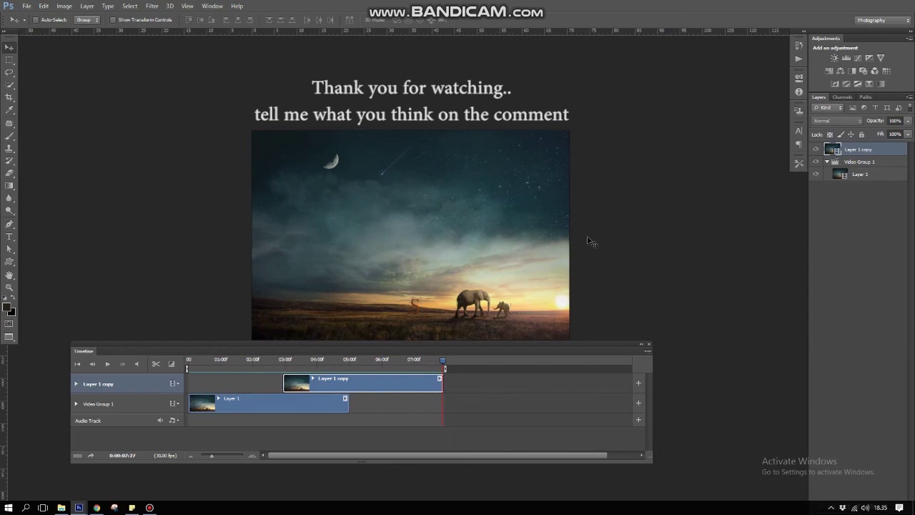
Render the timeline as 'Z - night and days FINAL MOTION.mp4' in H.264 High Quality
left_click(24, 7)
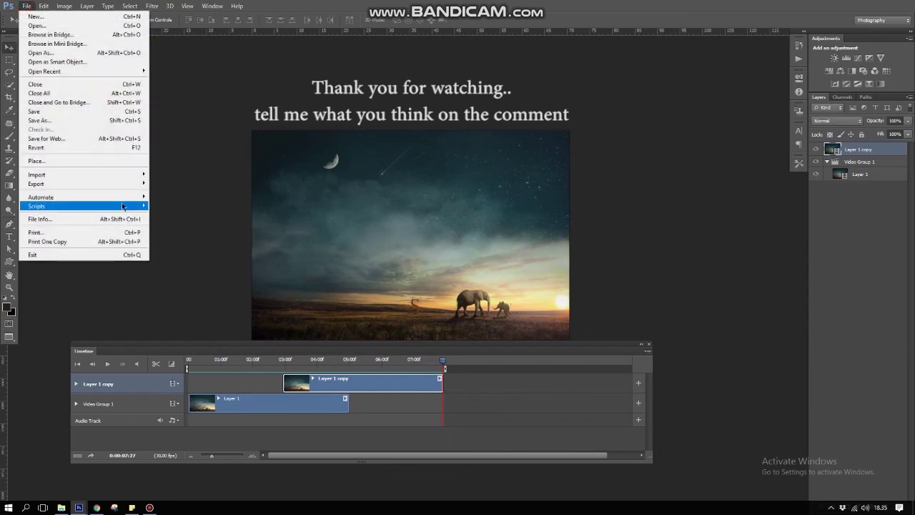
mouse_move(36, 184)
left_click(182, 199)
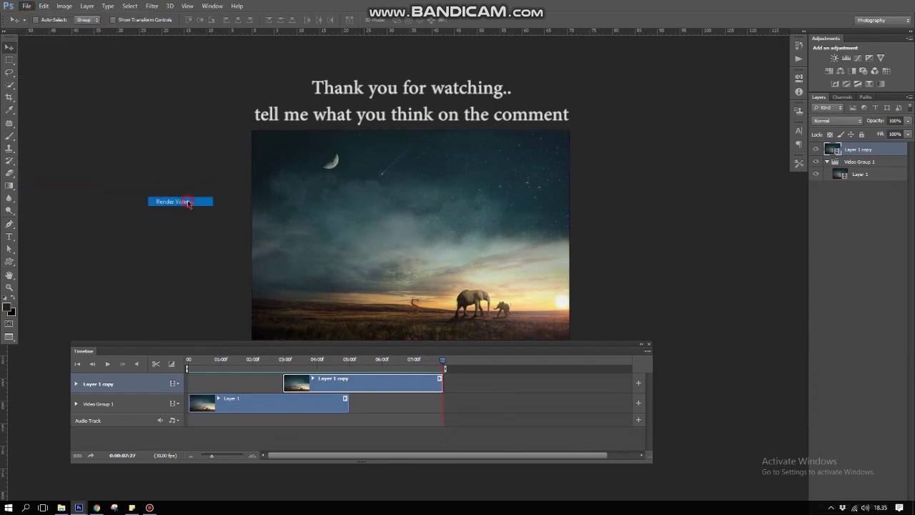
left_click(679, 93)
left_click(653, 90)
type("FINAL MOTION")
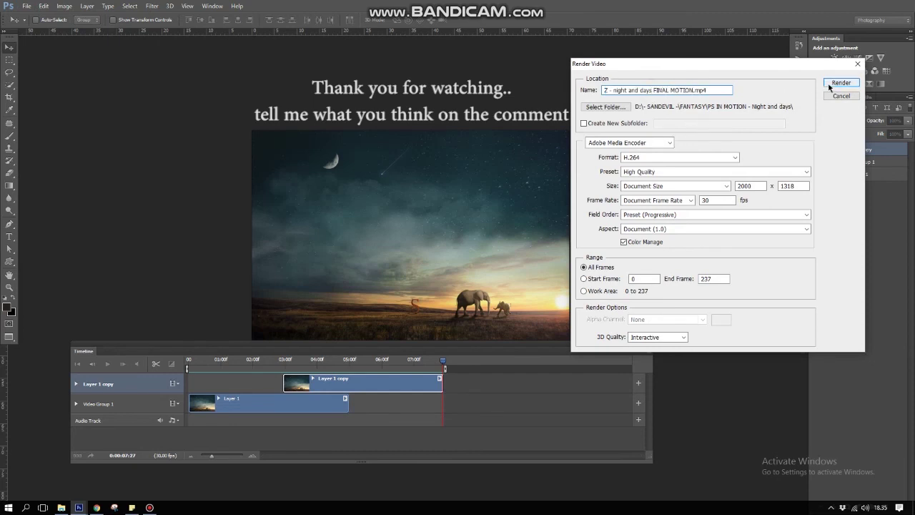
left_click(830, 86)
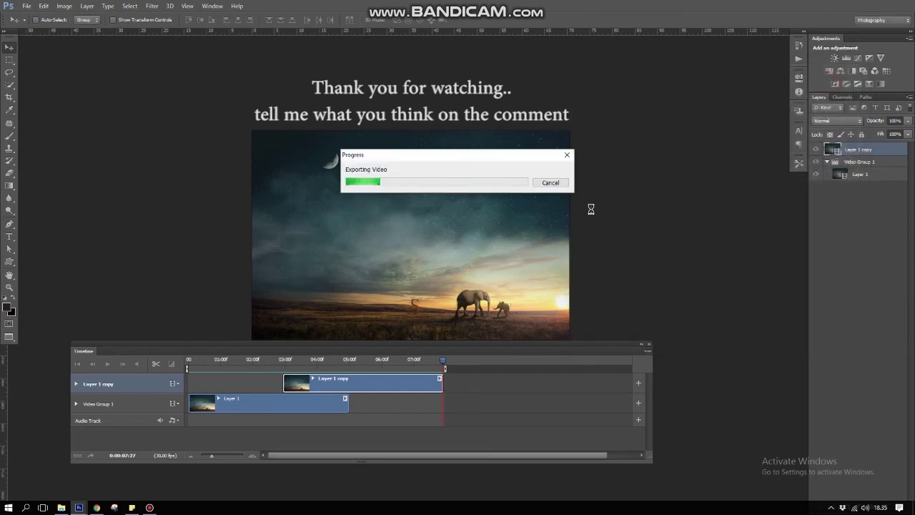